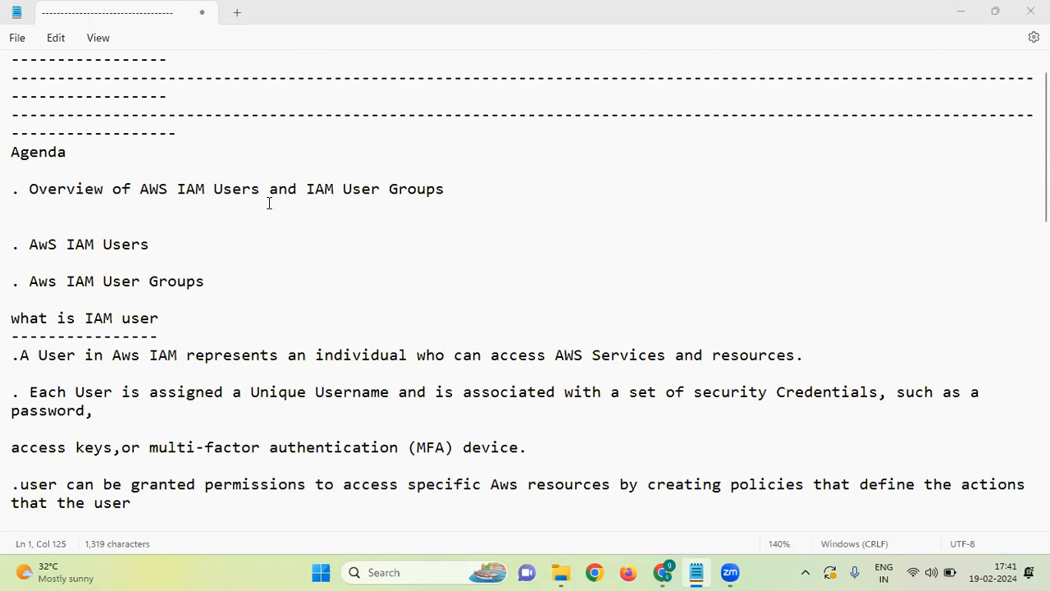
Scroll through the open page, then bring the Chrome EC2 console window forward.
scroll(251, 246, "down", 1)
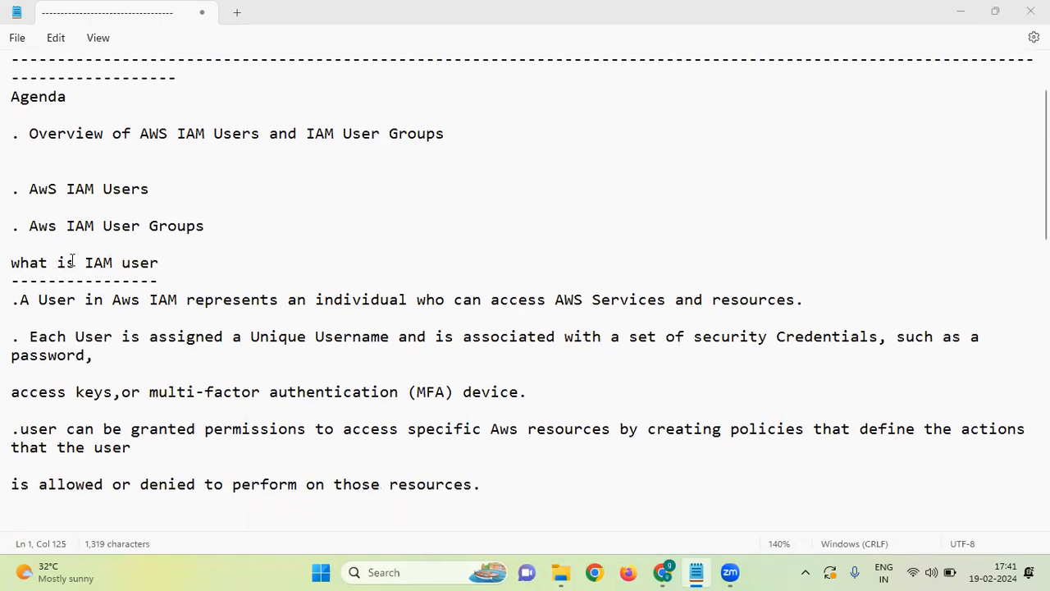
scroll(100, 273, "down", 3)
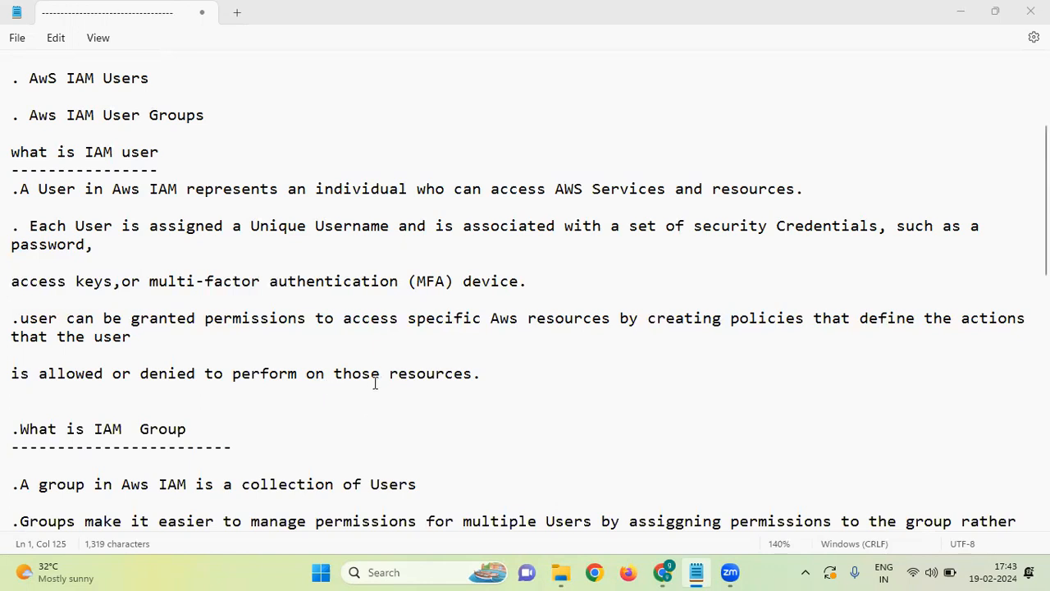
scroll(385, 353, "down", 2)
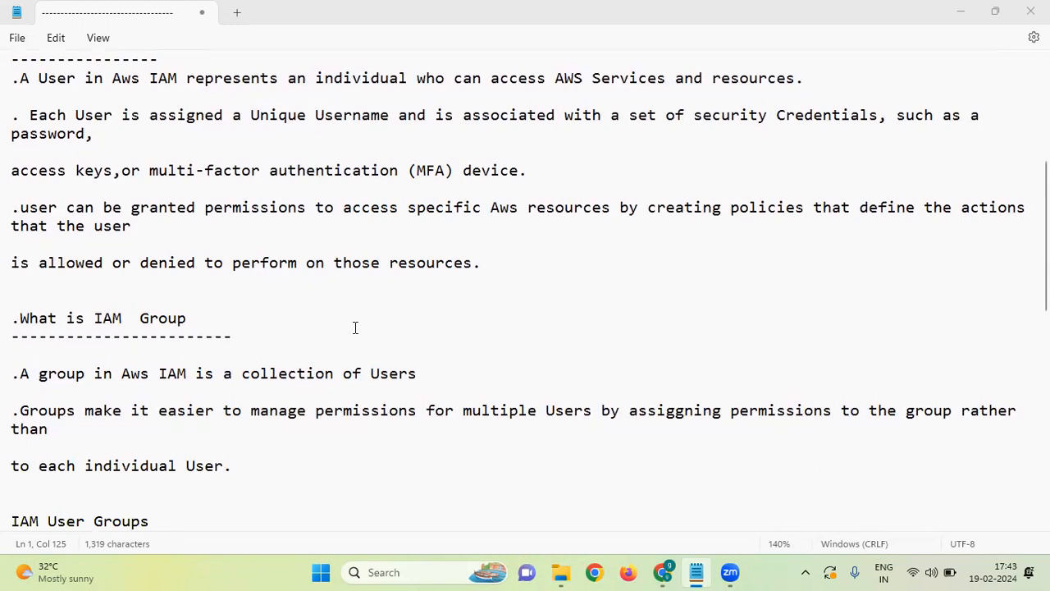
scroll(355, 327, "down", 2)
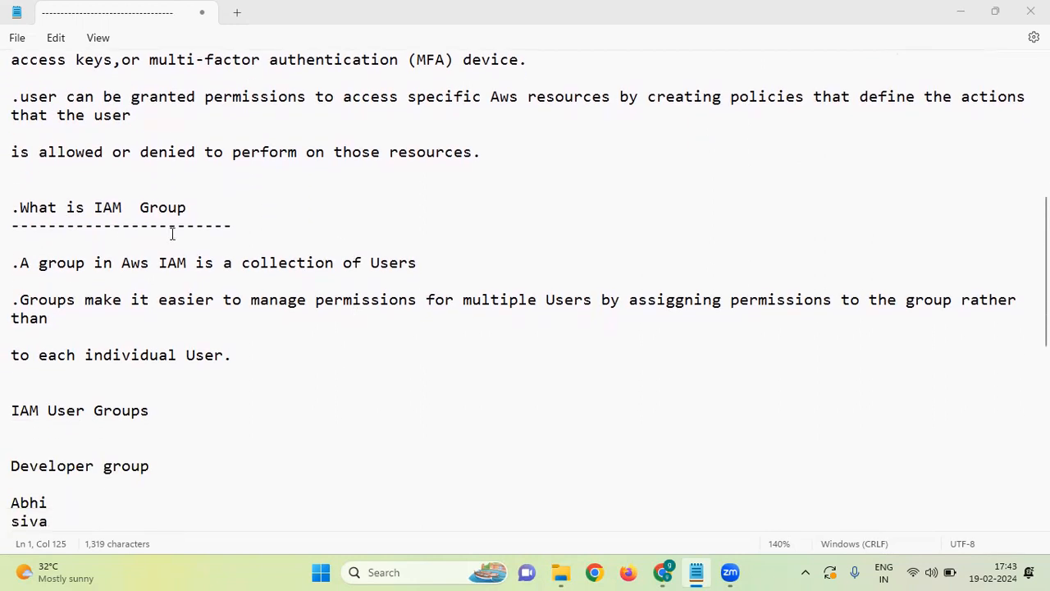
scroll(250, 226, "down", 1)
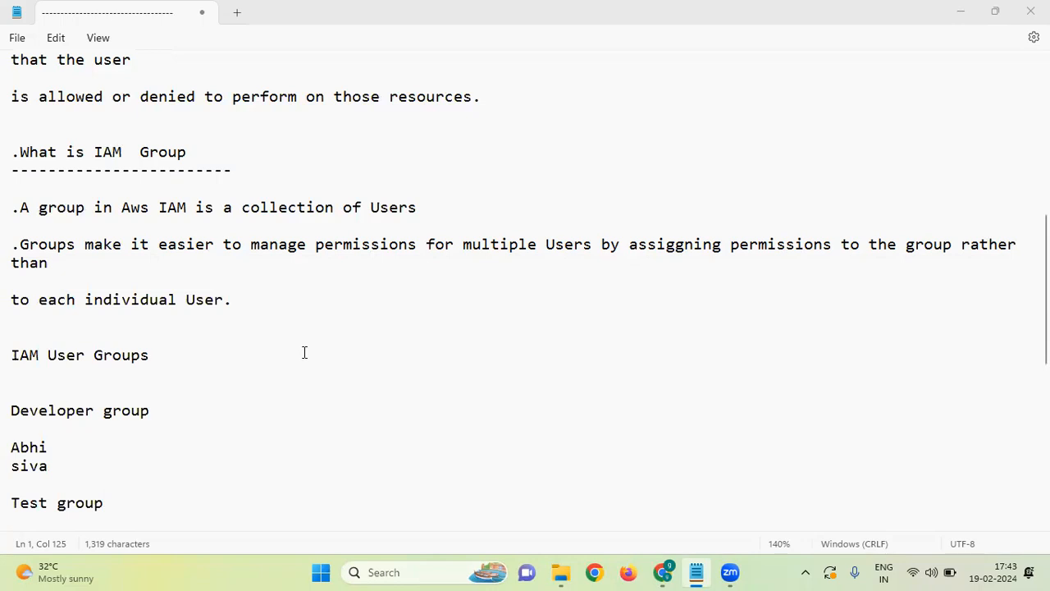
scroll(223, 352, "down", 1)
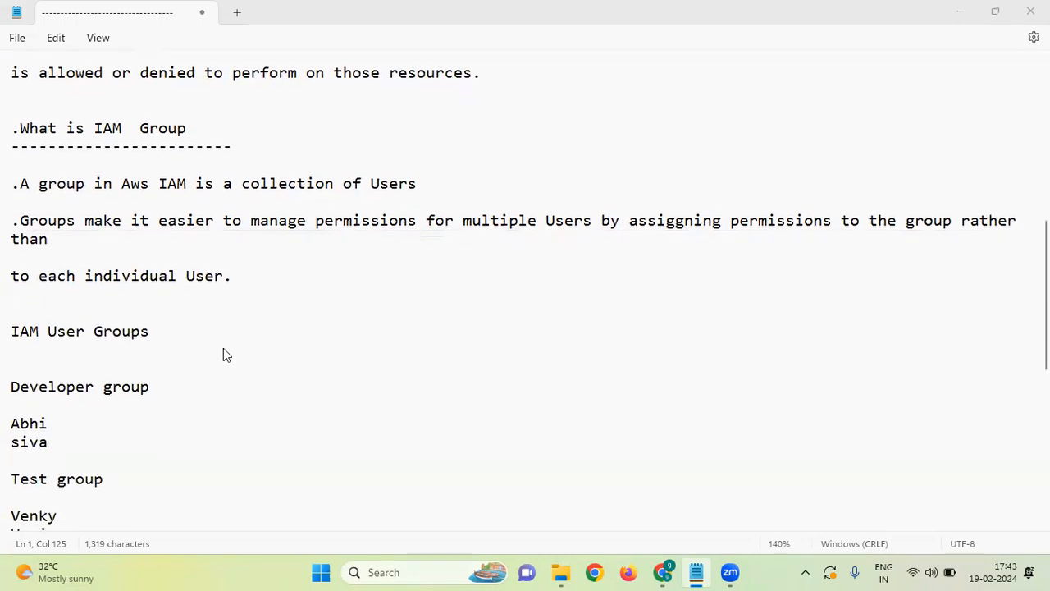
scroll(155, 316, "down", 2)
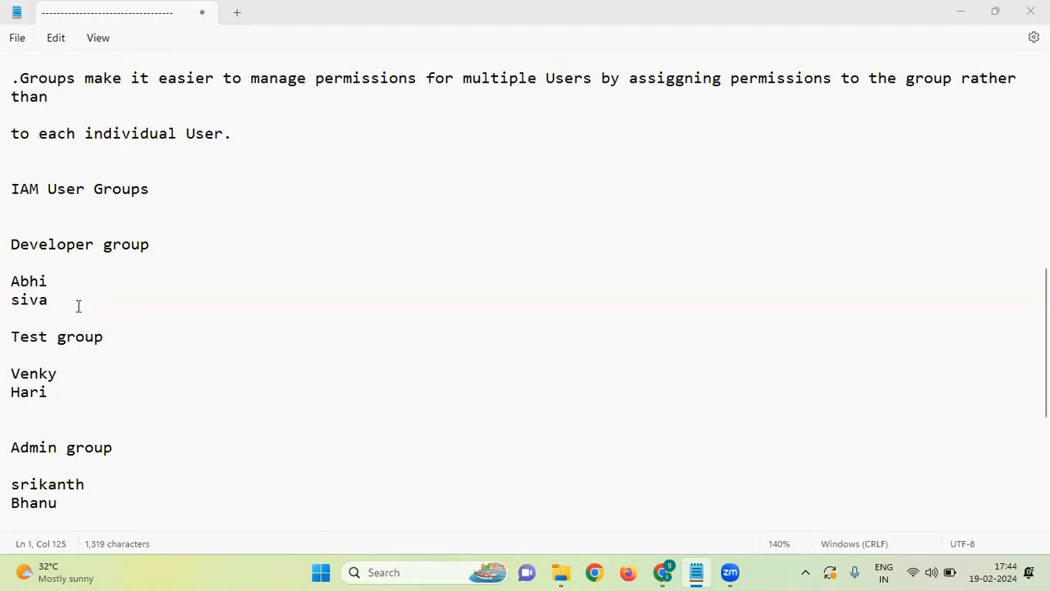
scroll(82, 322, "down", 1)
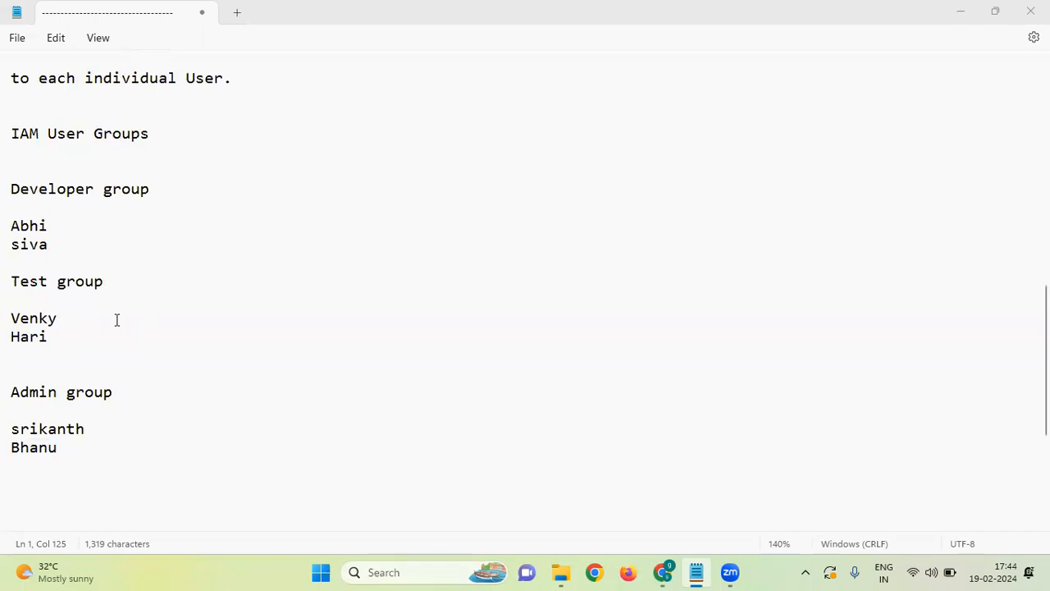
scroll(104, 345, "down", 4)
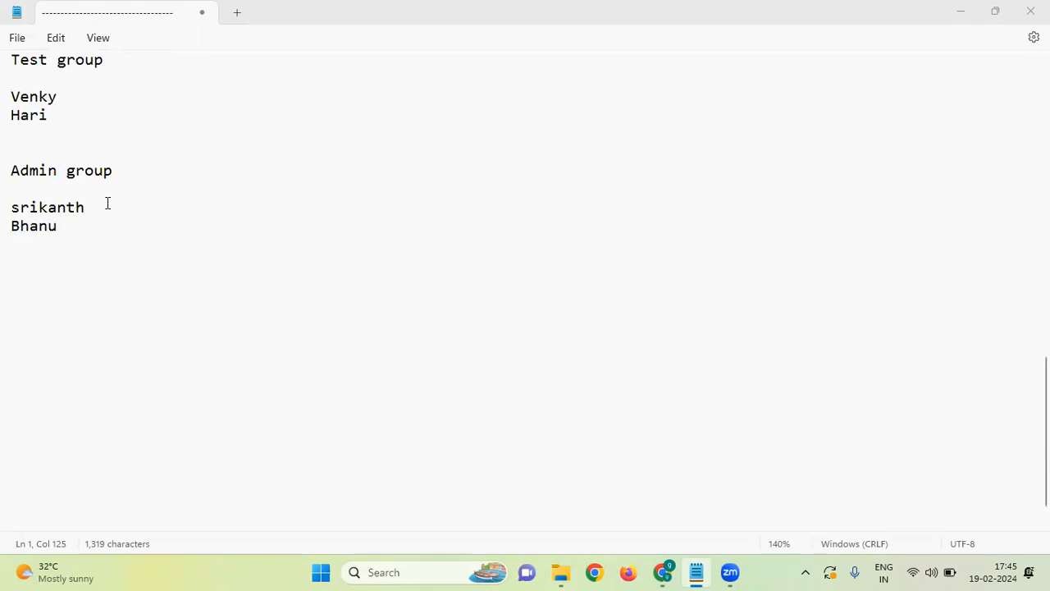
scroll(281, 234, "up", 15)
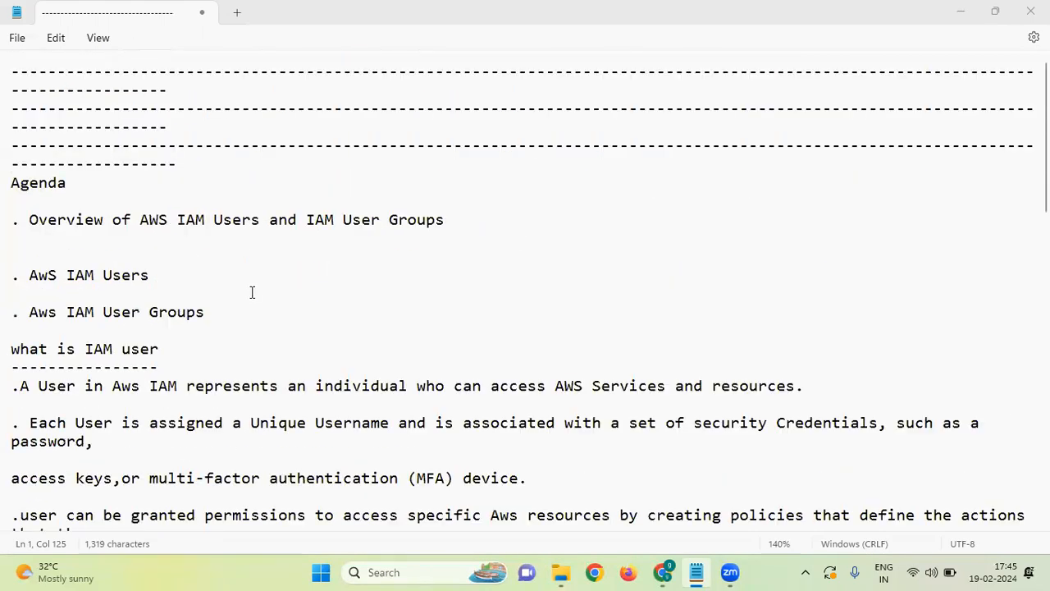
scroll(236, 292, "down", 1)
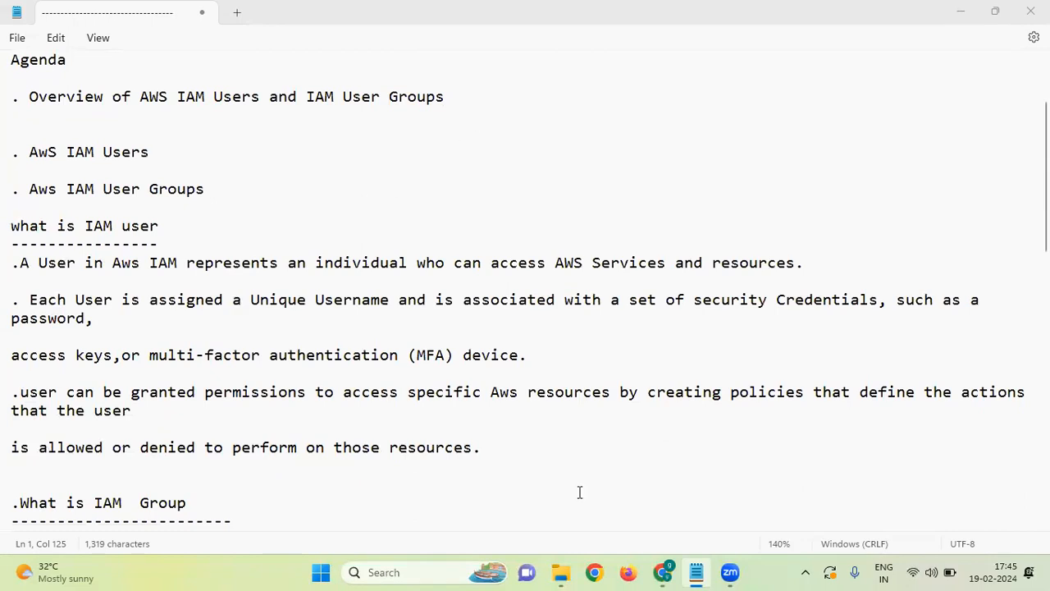
mouse_move(663, 572)
left_click(609, 522)
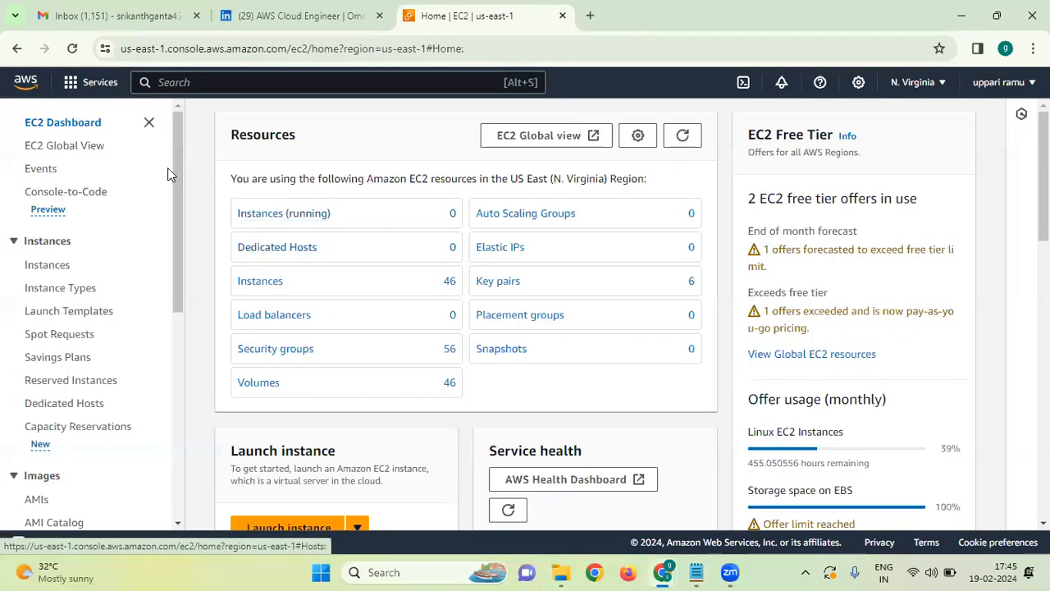
Search 'iam', open IAM and go to its empty Users list.
left_click(209, 82)
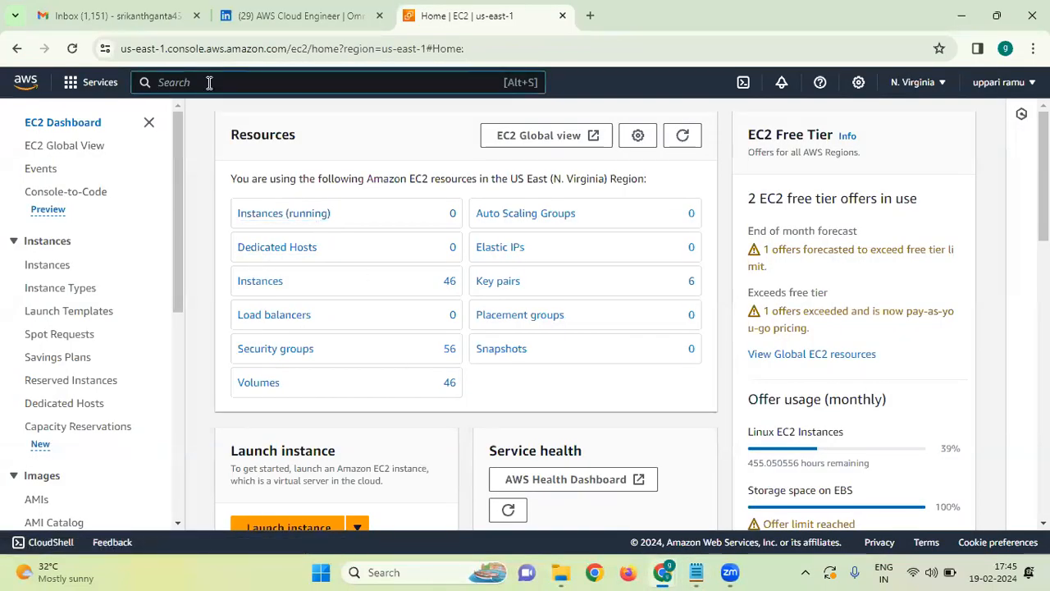
type("iam")
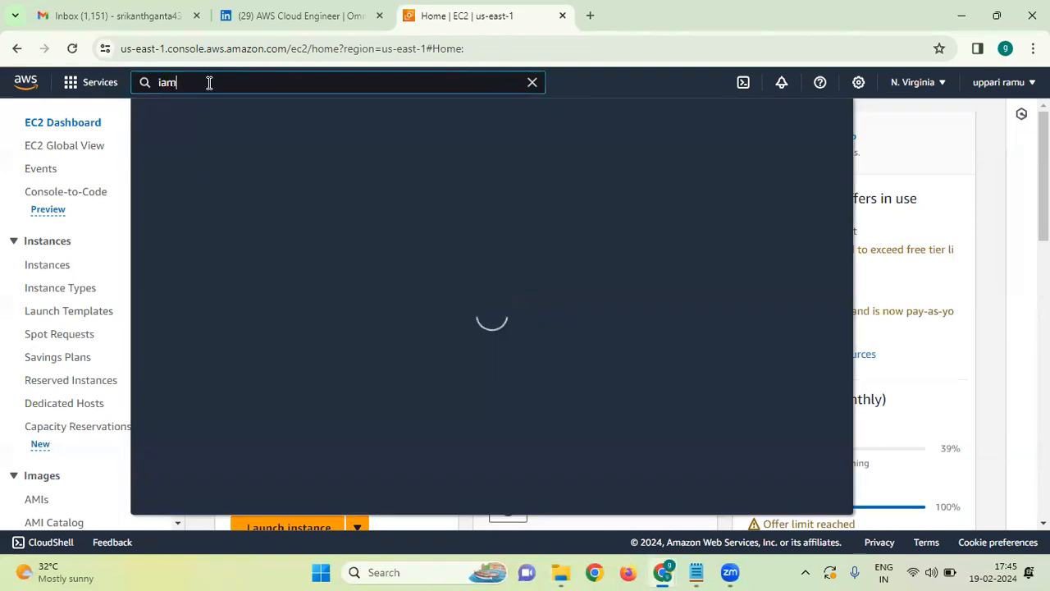
left_click(382, 202)
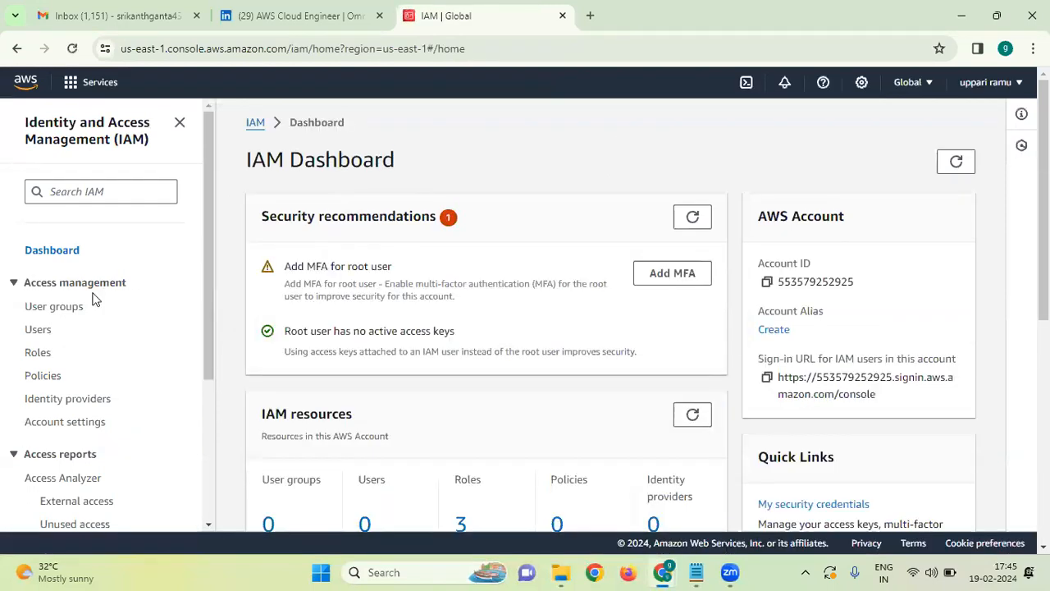
left_click(46, 334)
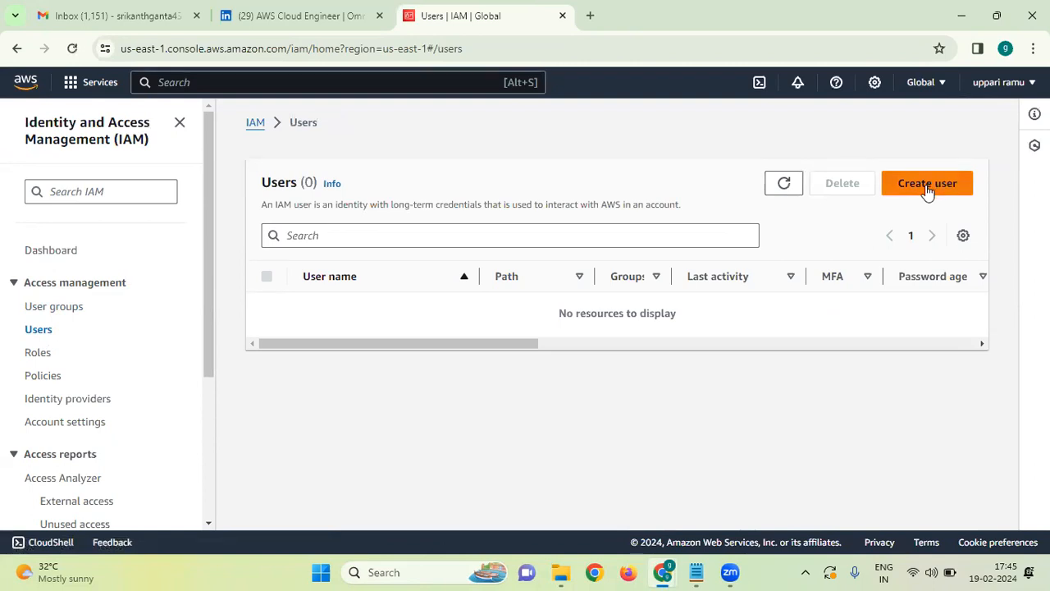
Start a new IAM user named dev with console access as a regular IAM user.
left_click(927, 185)
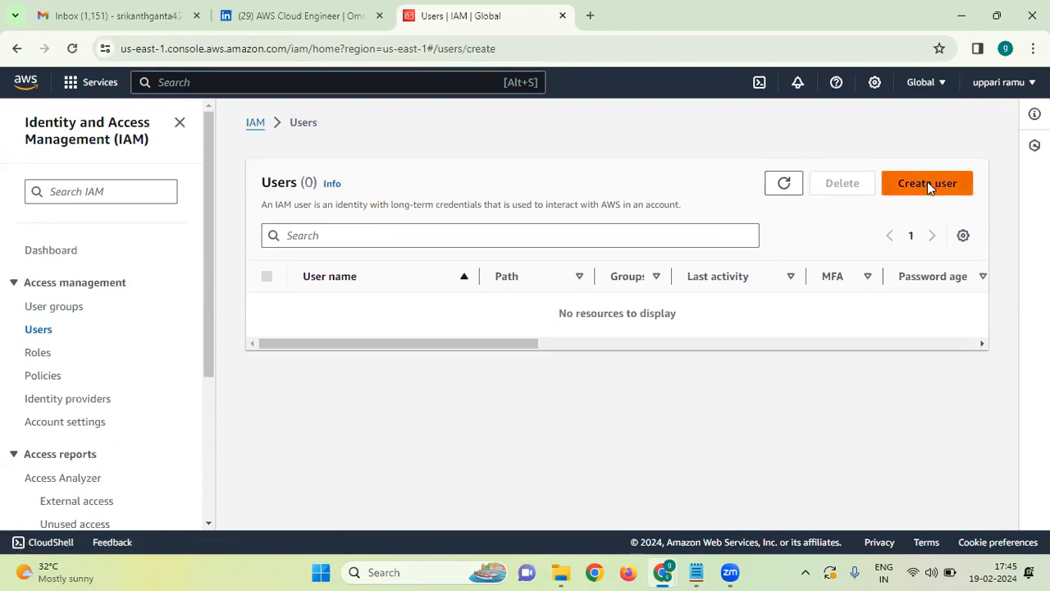
left_click(473, 295)
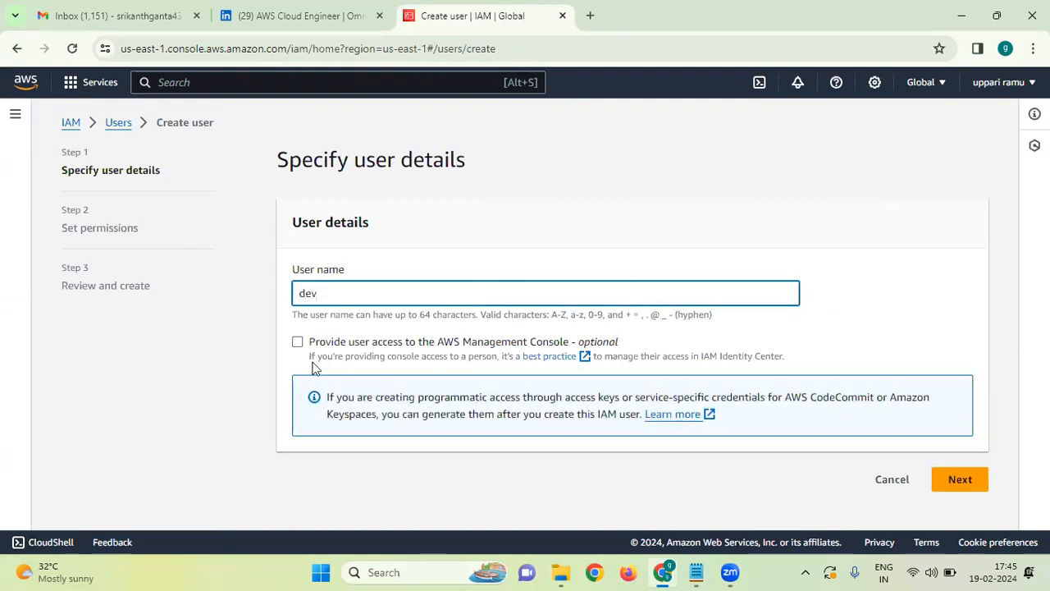
left_click(297, 342)
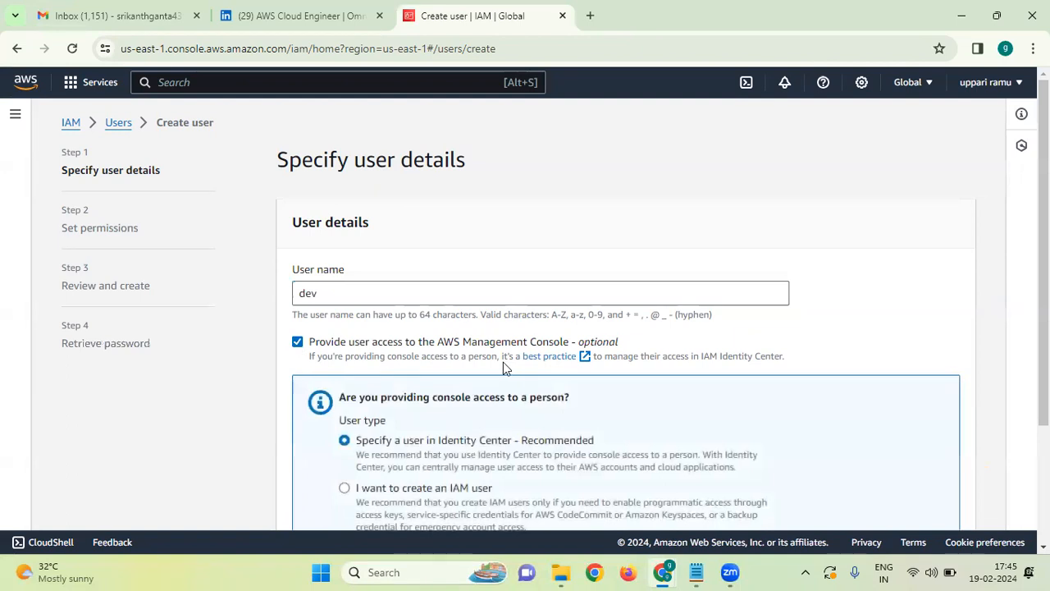
scroll(503, 362, "down", 1)
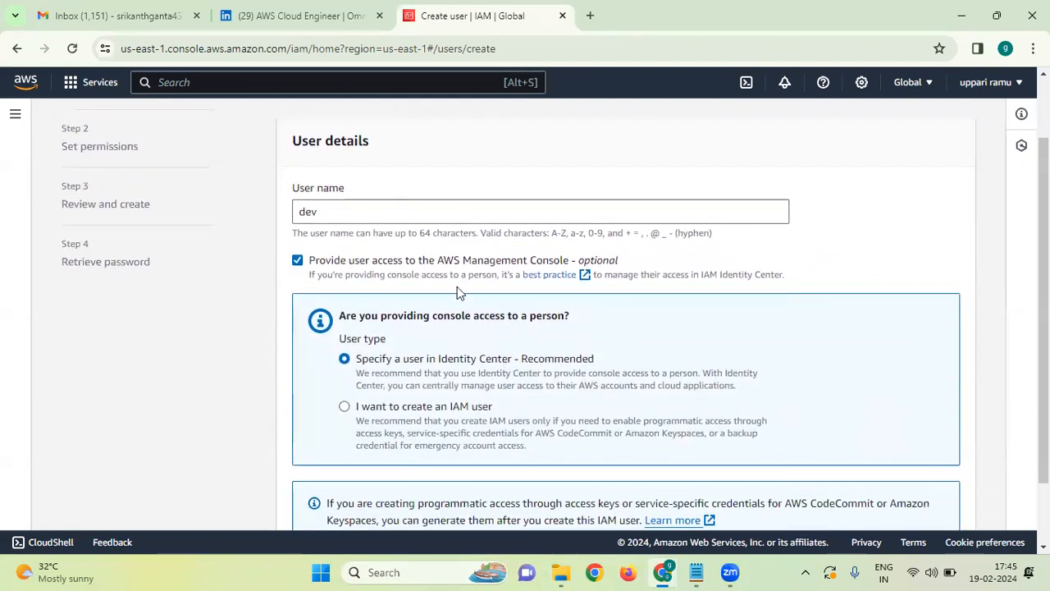
scroll(457, 287, "down", 1)
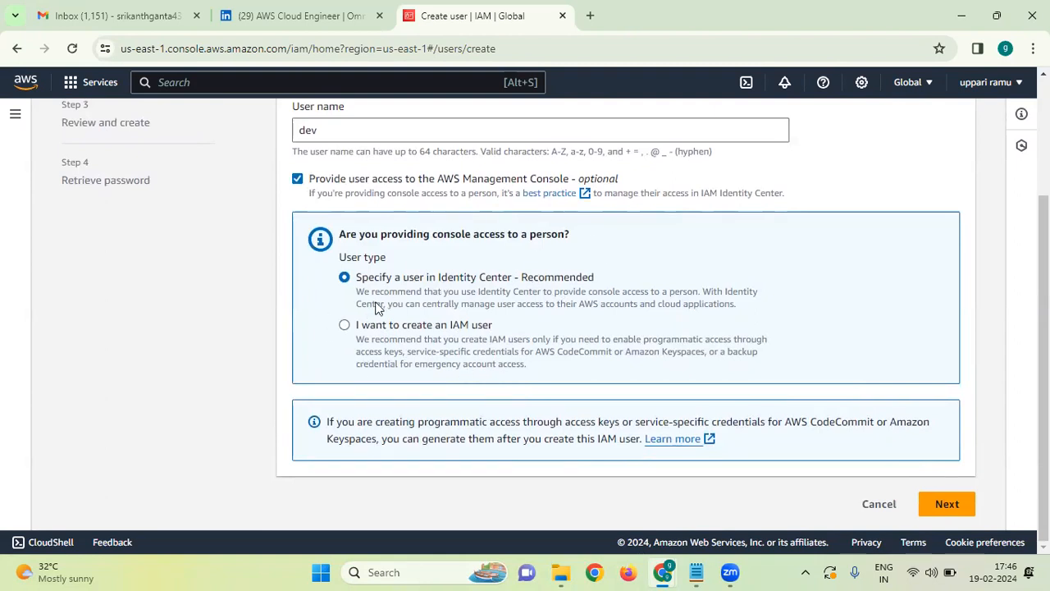
left_click(344, 326)
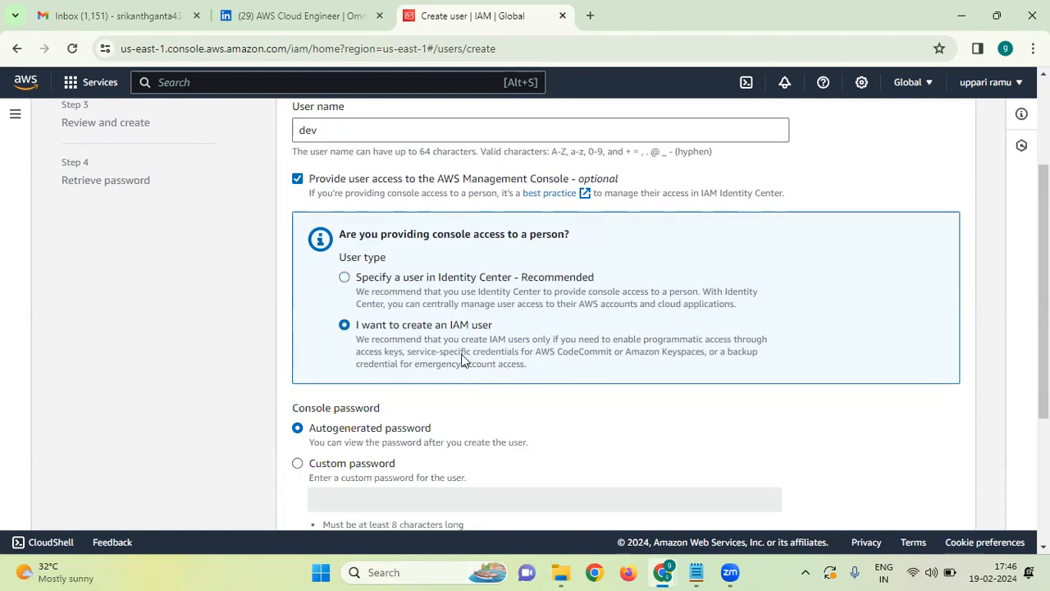
Give dev a custom console password, verify it, and proceed to permissions.
scroll(464, 360, "down", 1)
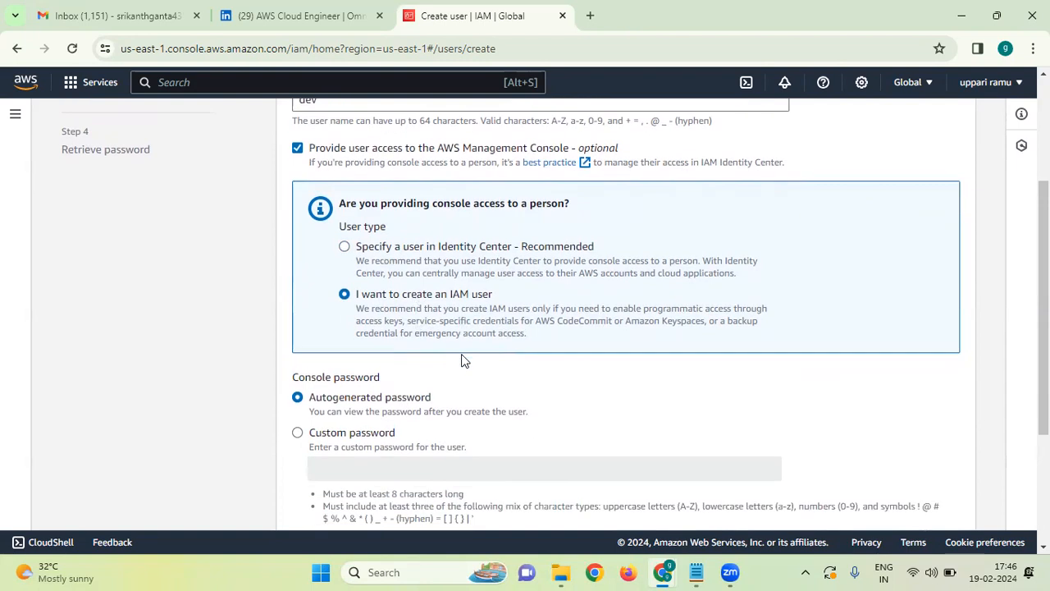
scroll(443, 356, "down", 3)
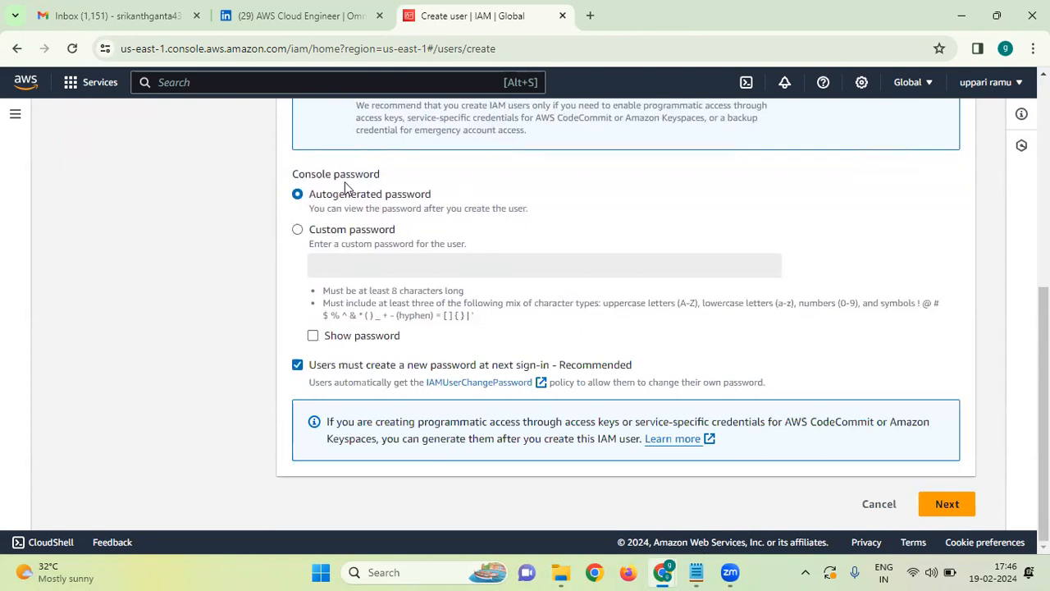
left_click(297, 230)
left_click(351, 277)
type("Pas")
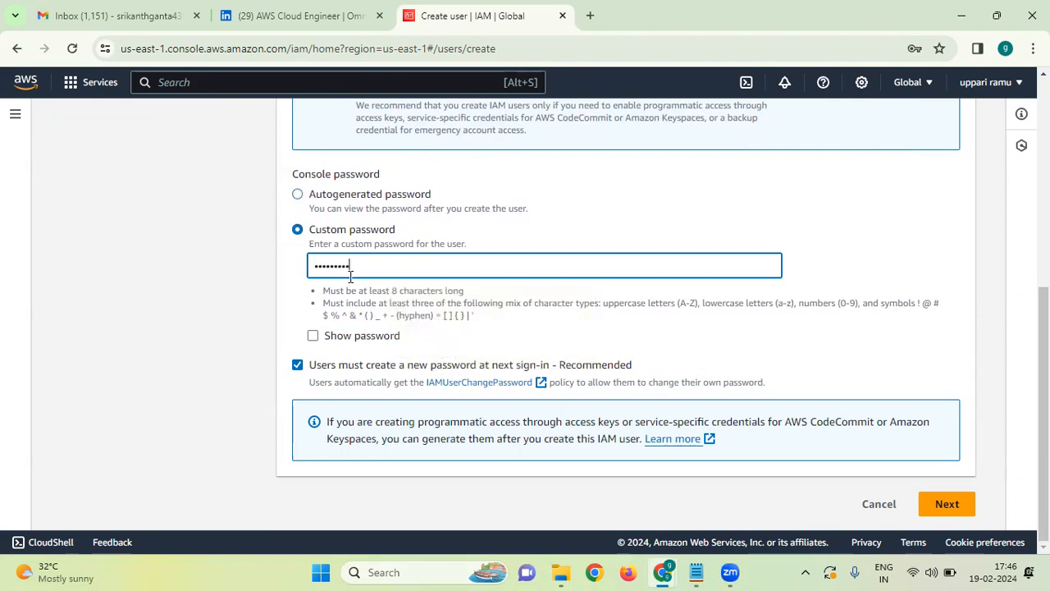
left_click(315, 337)
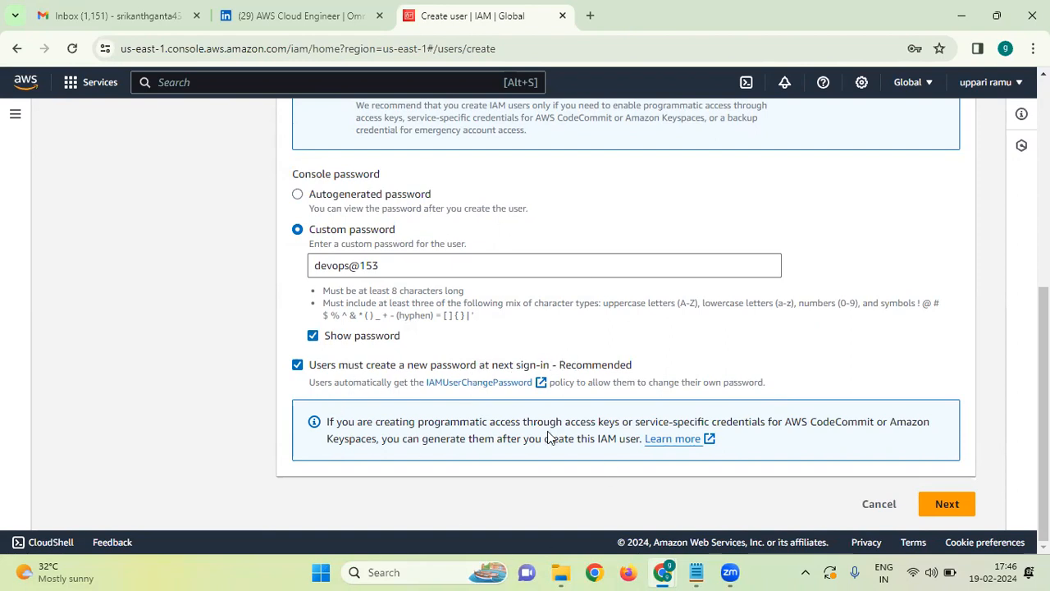
left_click(945, 506)
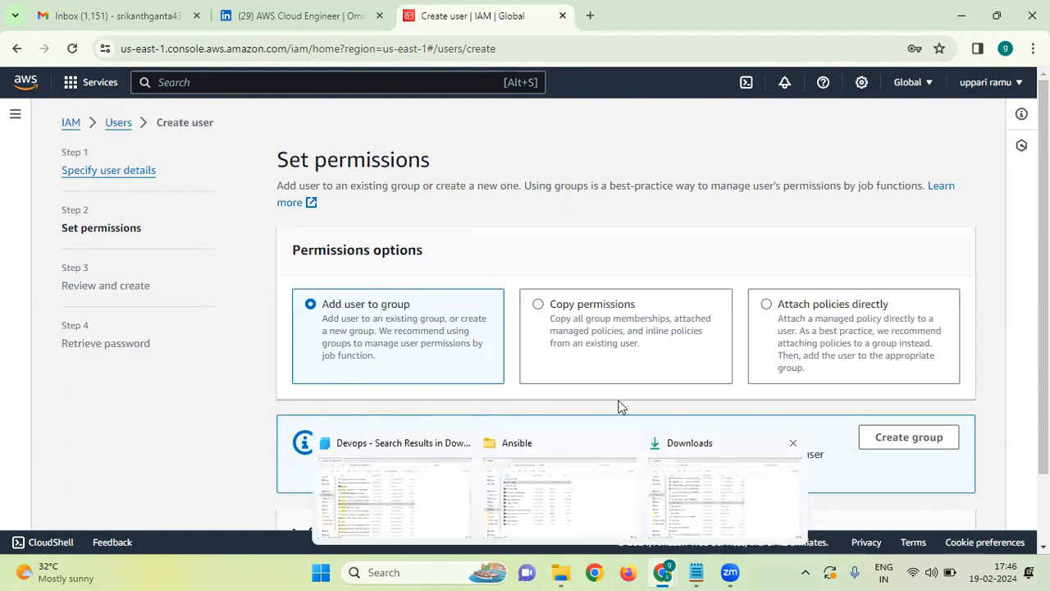
Attach the AmazonS3FullAccess policy directly, found by filtering for 's3'.
left_click(603, 371)
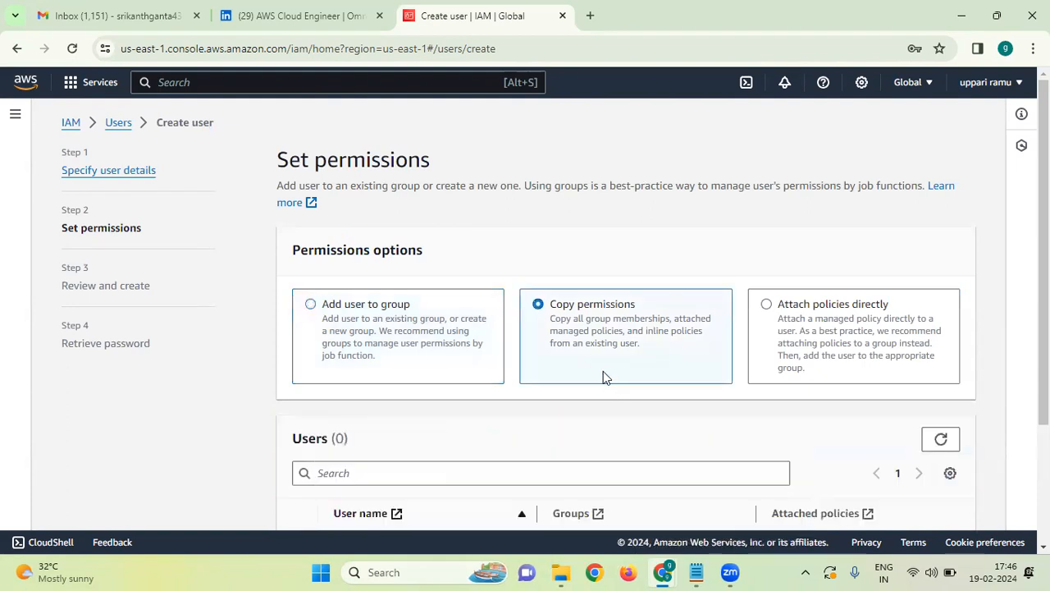
left_click(807, 321)
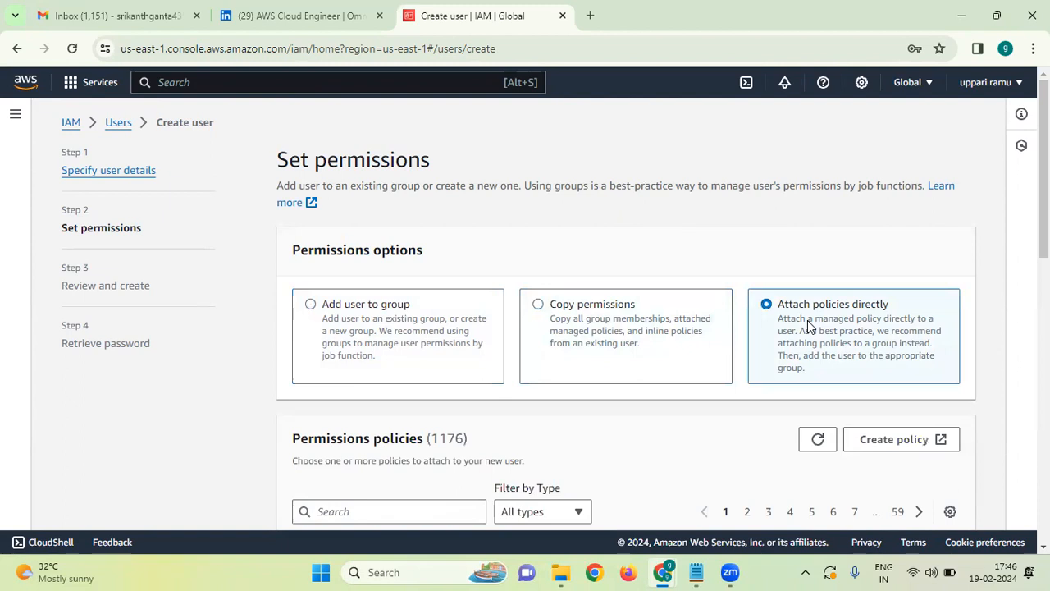
scroll(807, 320, "down", 4)
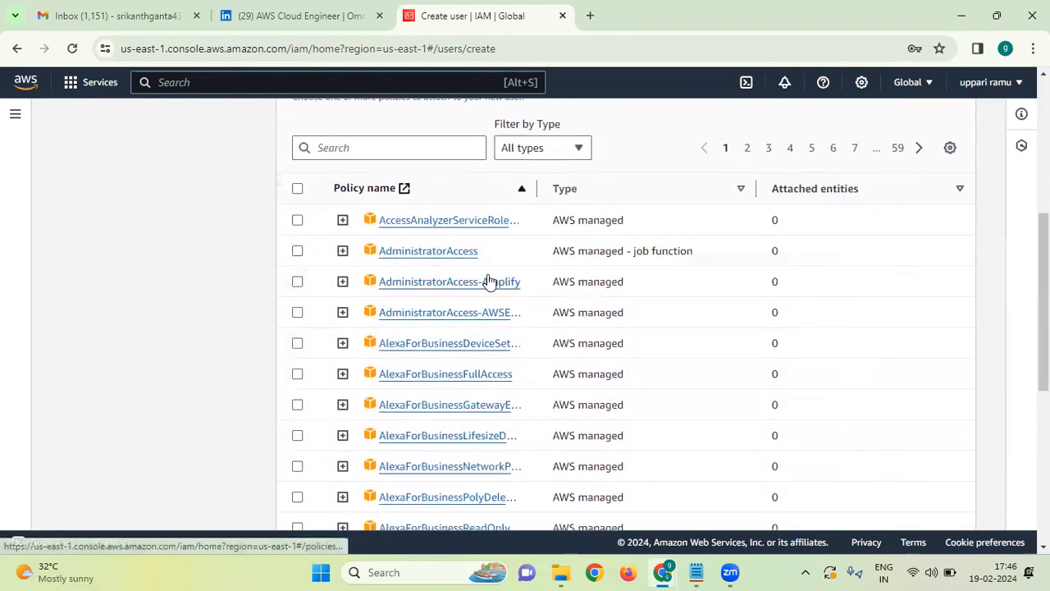
scroll(488, 279, "down", 1)
scroll(487, 279, "up", 2)
left_click(369, 241)
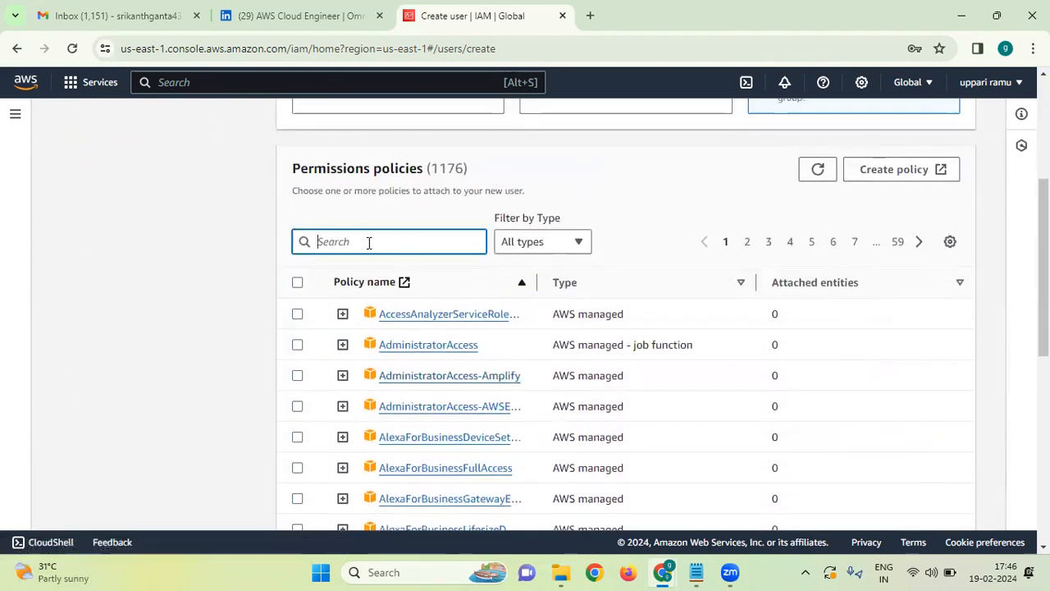
type("s3")
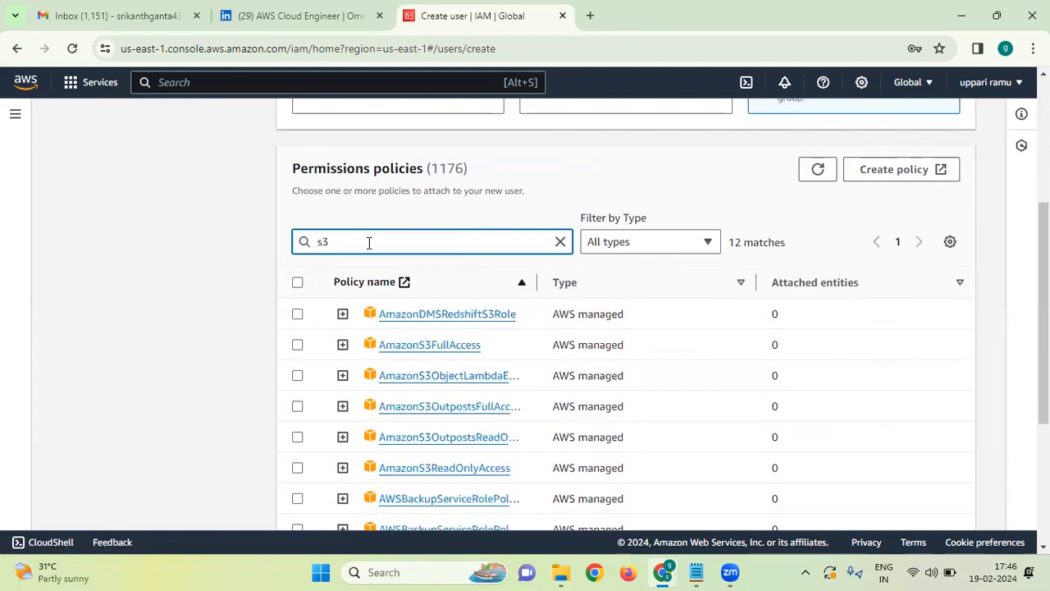
left_click(298, 345)
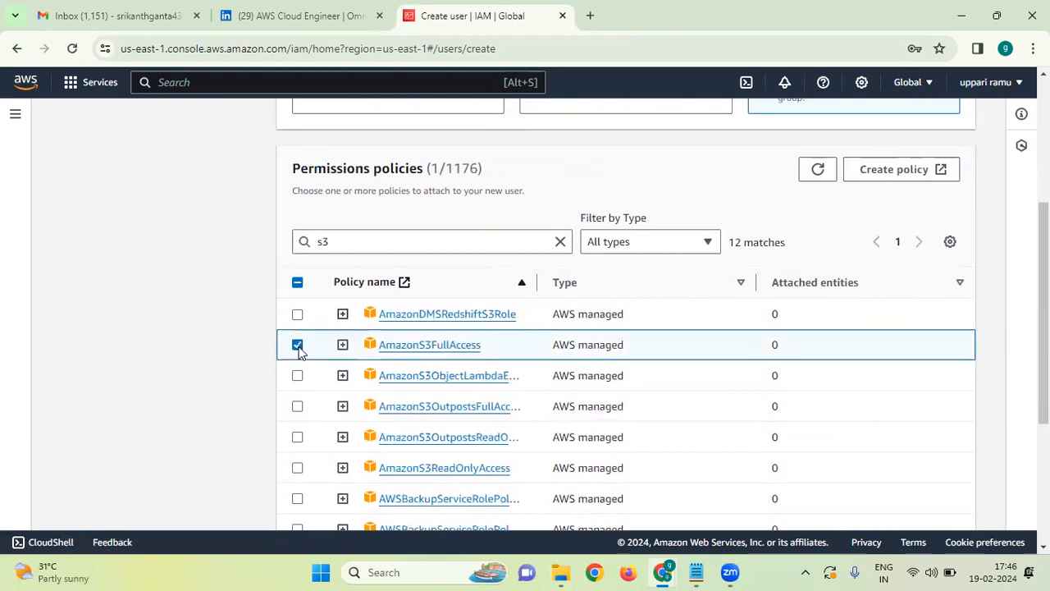
Review the settings and create the user dev.
scroll(777, 345, "down", 3)
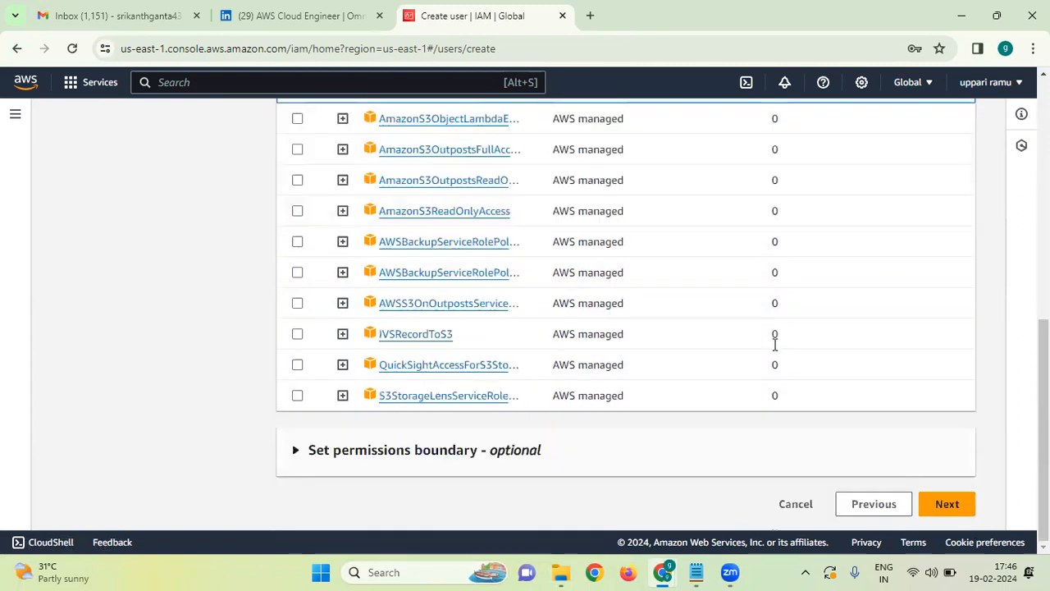
left_click(942, 516)
scroll(632, 441, "down", 2)
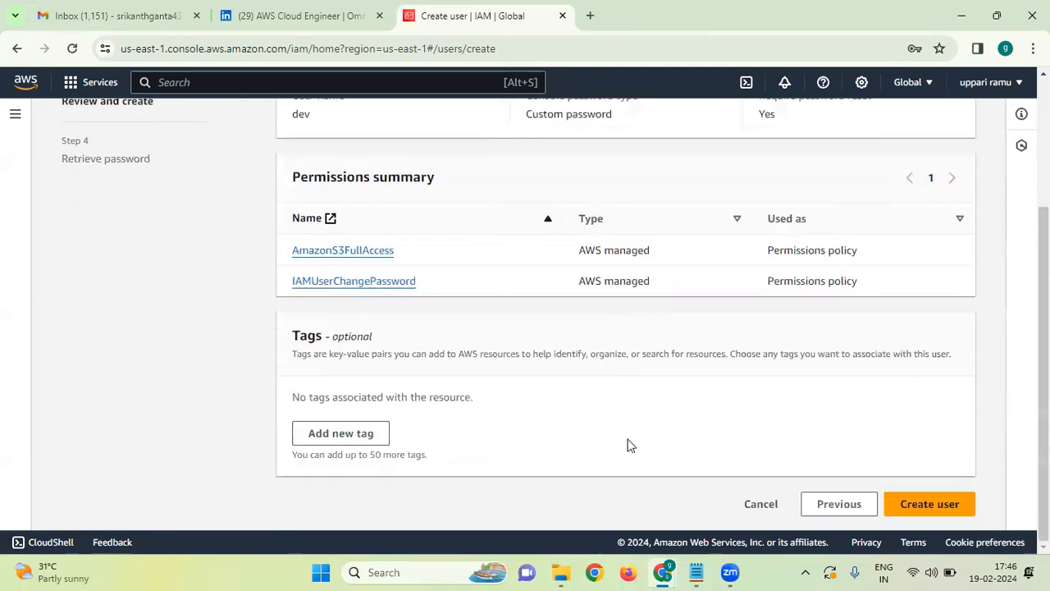
left_click(929, 503)
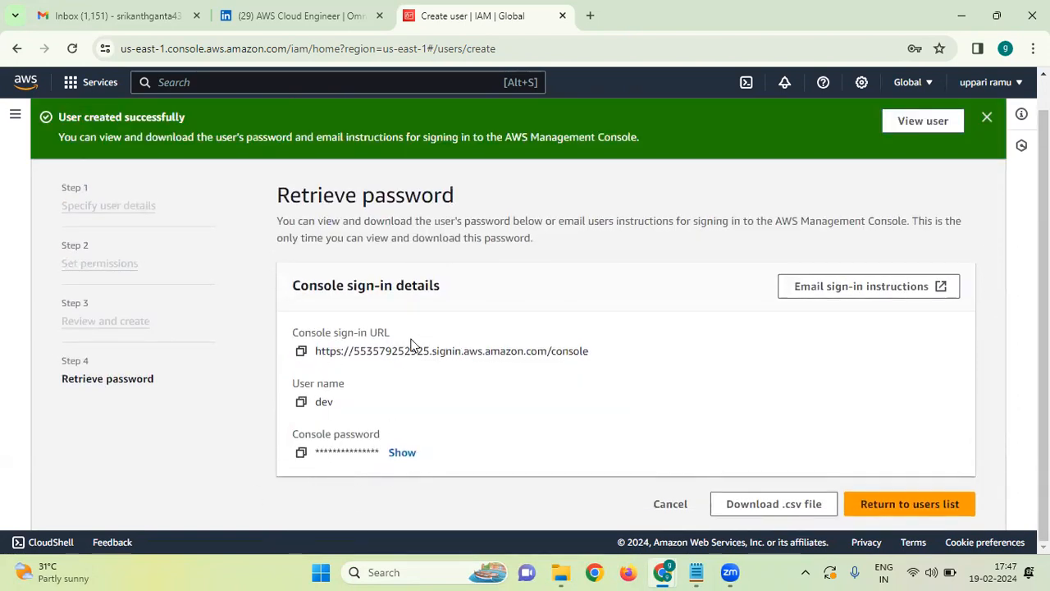
Copy the console sign-in URL and load it in a new browser tab.
left_click(301, 350)
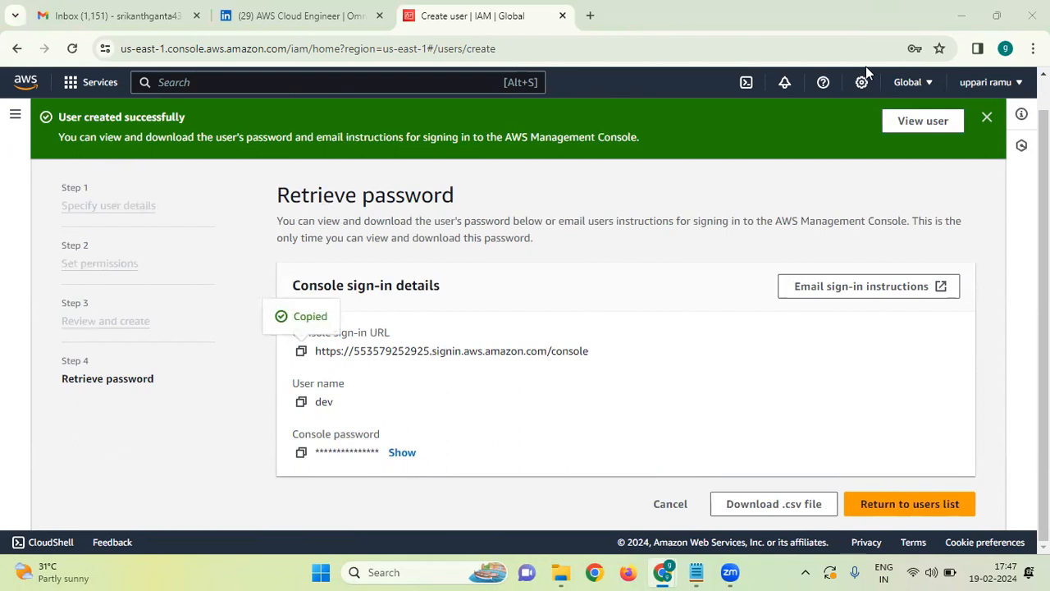
left_click(590, 15)
left_click(484, 49)
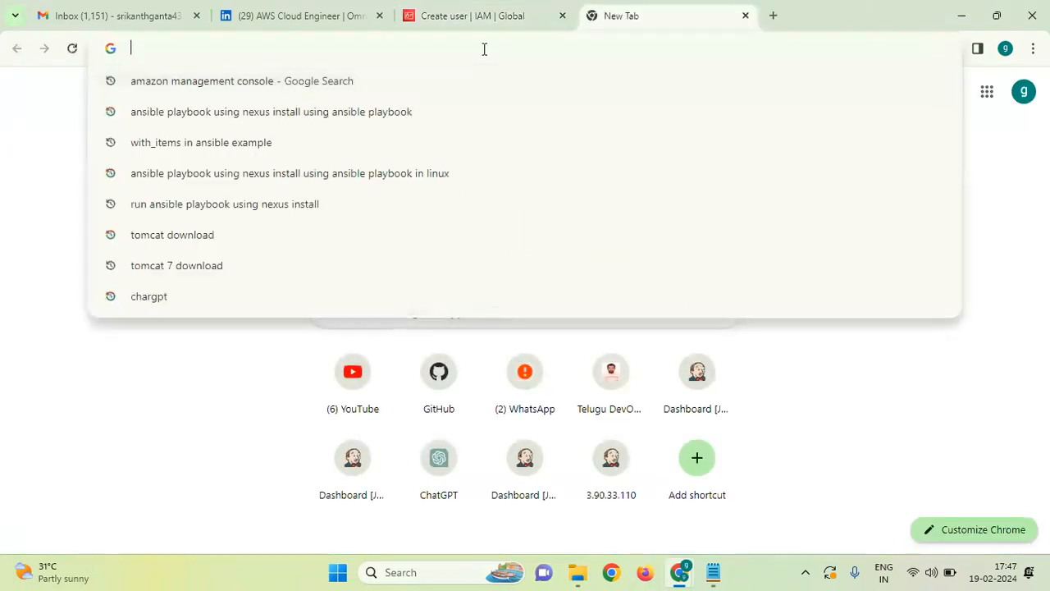
right_click(484, 49)
left_click(532, 178)
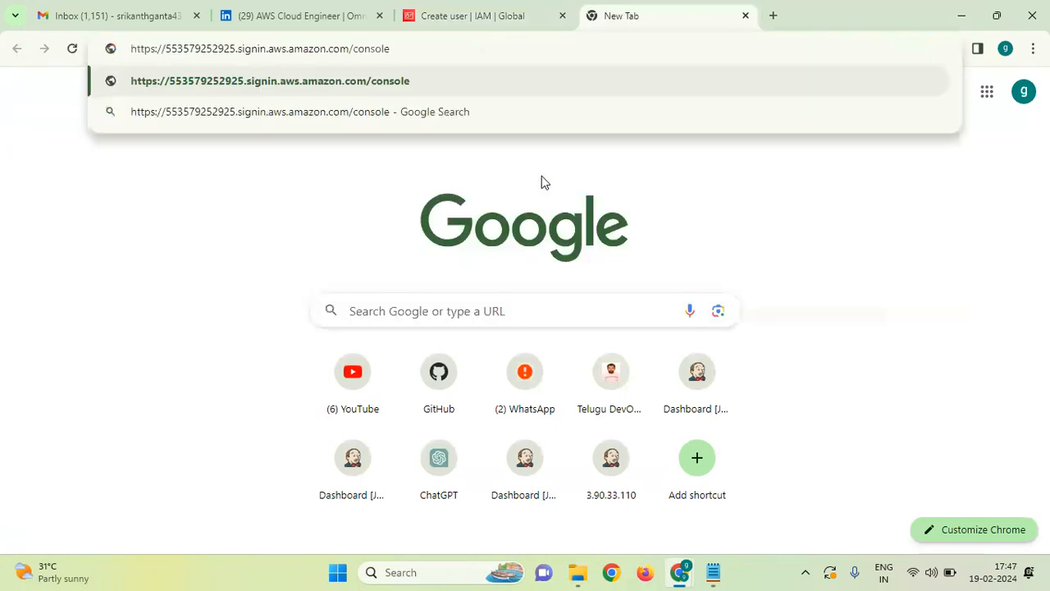
type("\\")
key("Return")
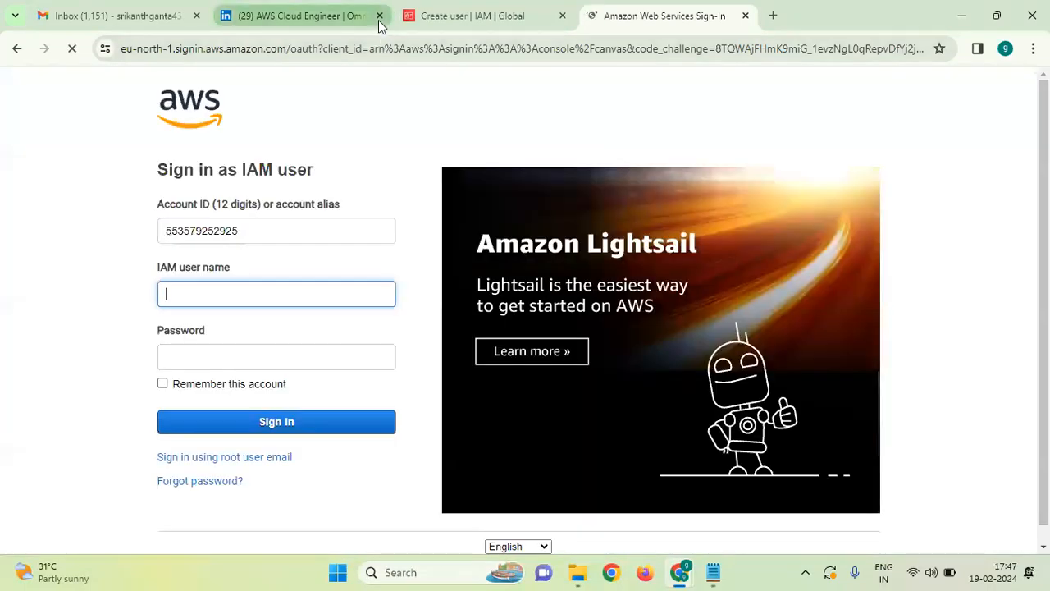
left_click(379, 15)
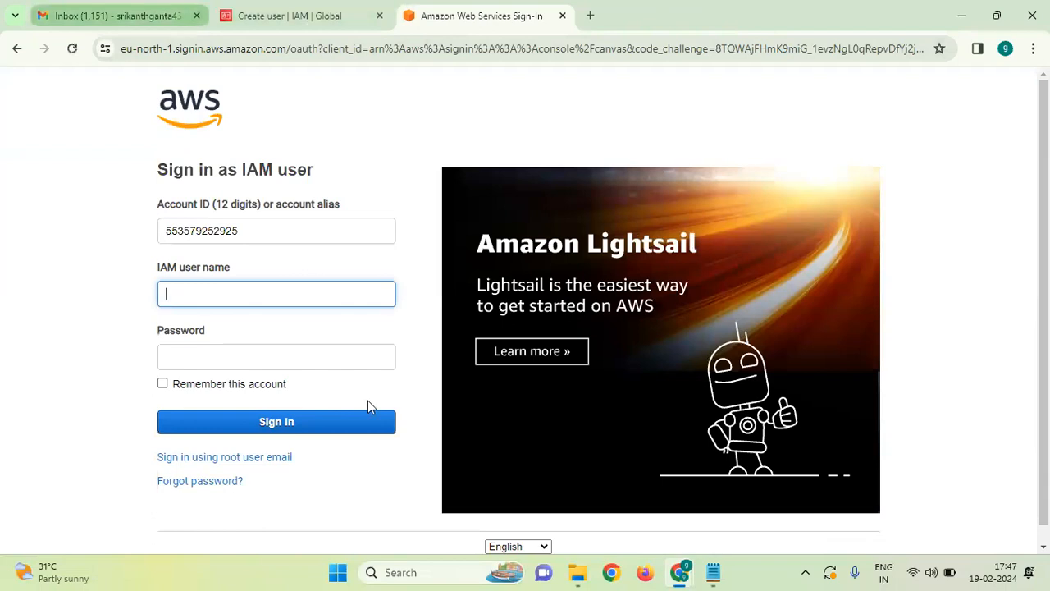
Sign in with user name dev and its password.
left_click(194, 299)
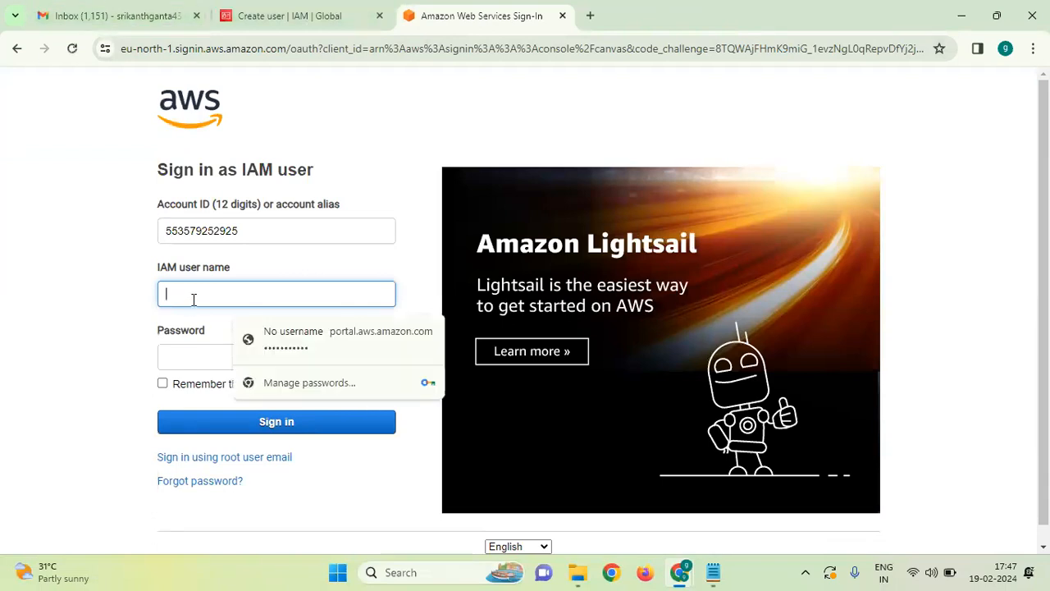
type("dev")
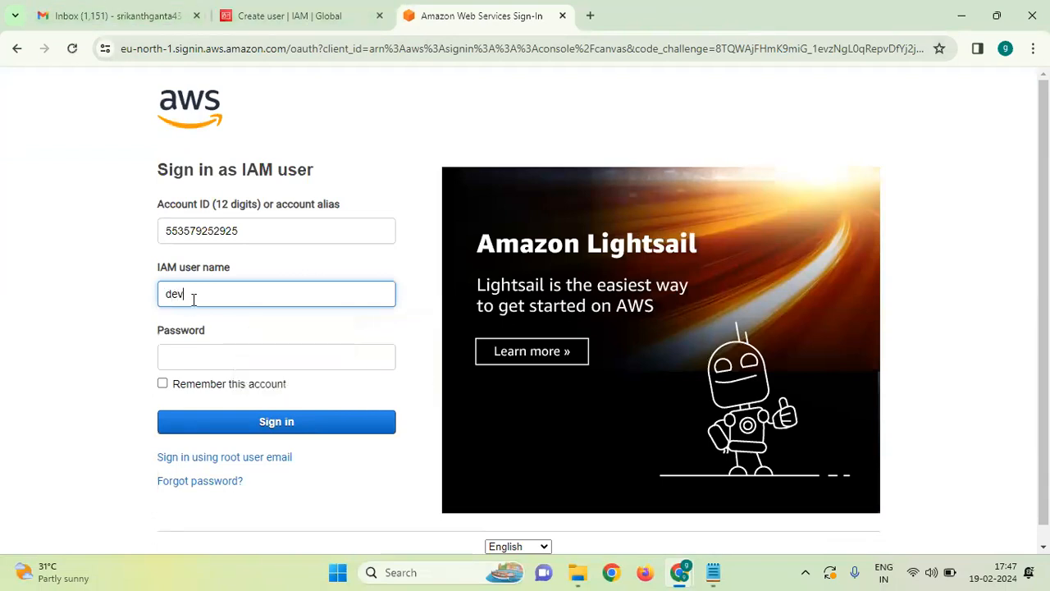
left_click(187, 362)
type("•••")
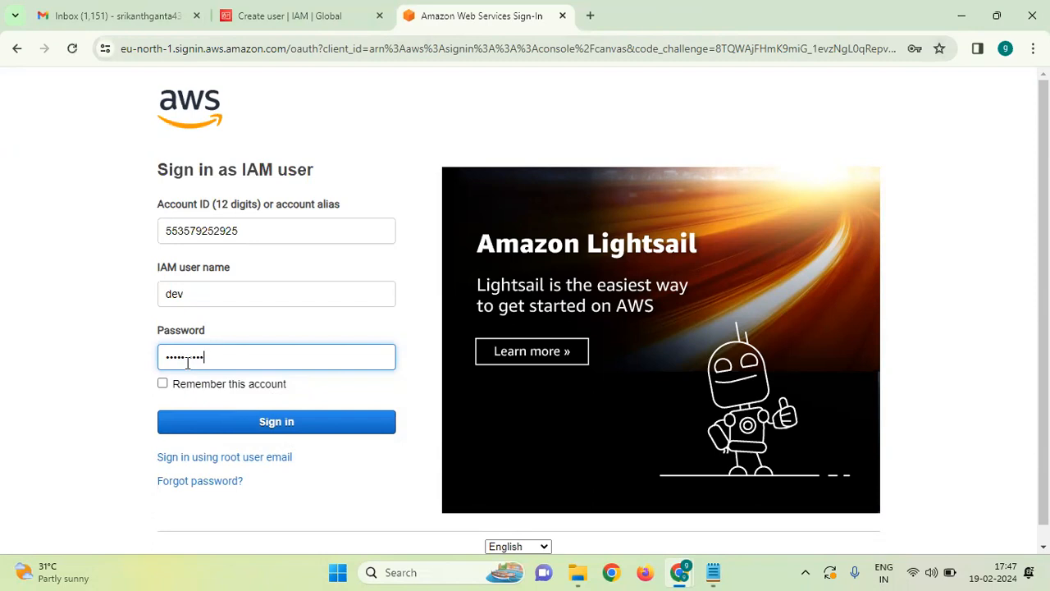
left_click(282, 425)
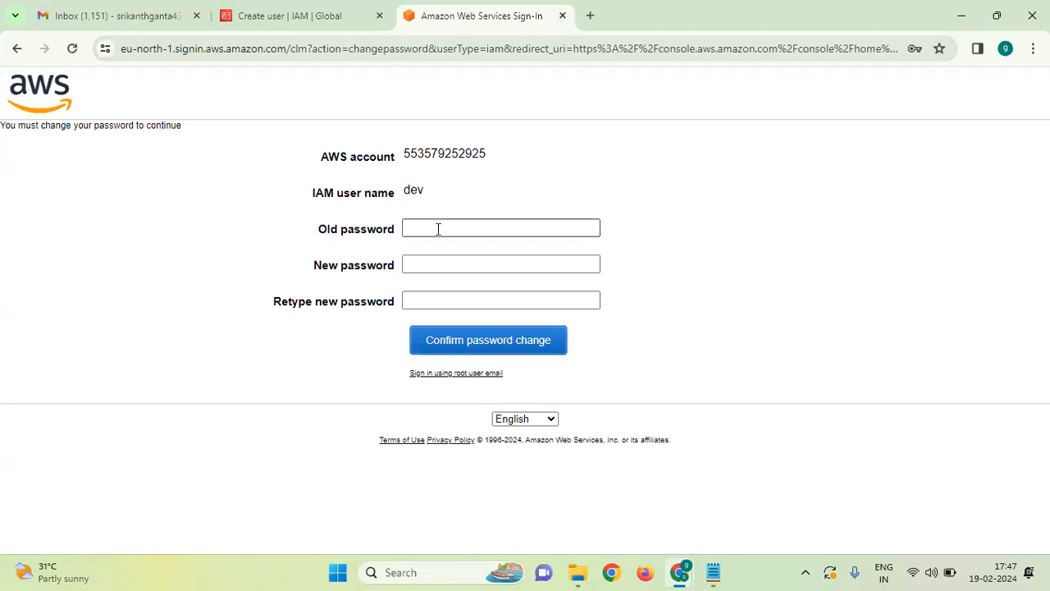
Replace dev's temporary password with a new one and decline Chrome's save-password offer.
left_click(438, 229)
type("••")
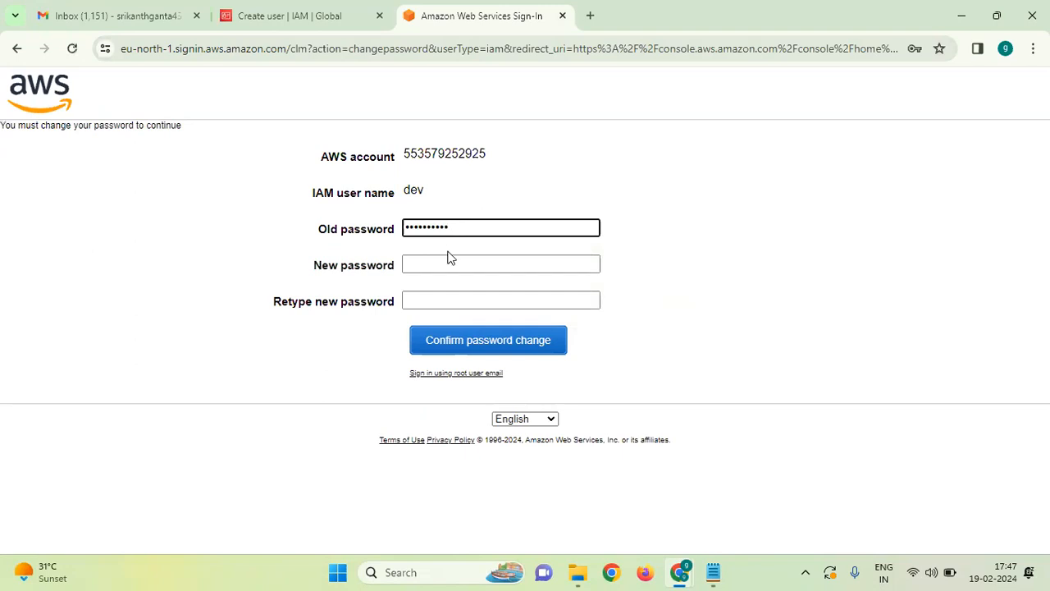
left_click(452, 264)
type("•••••")
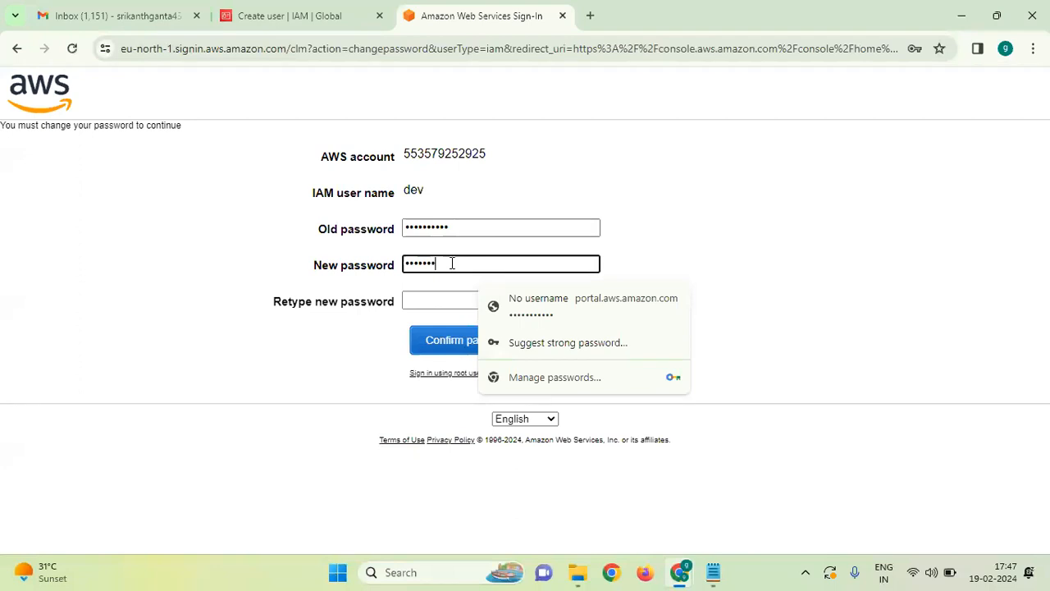
left_click(438, 302)
type("••")
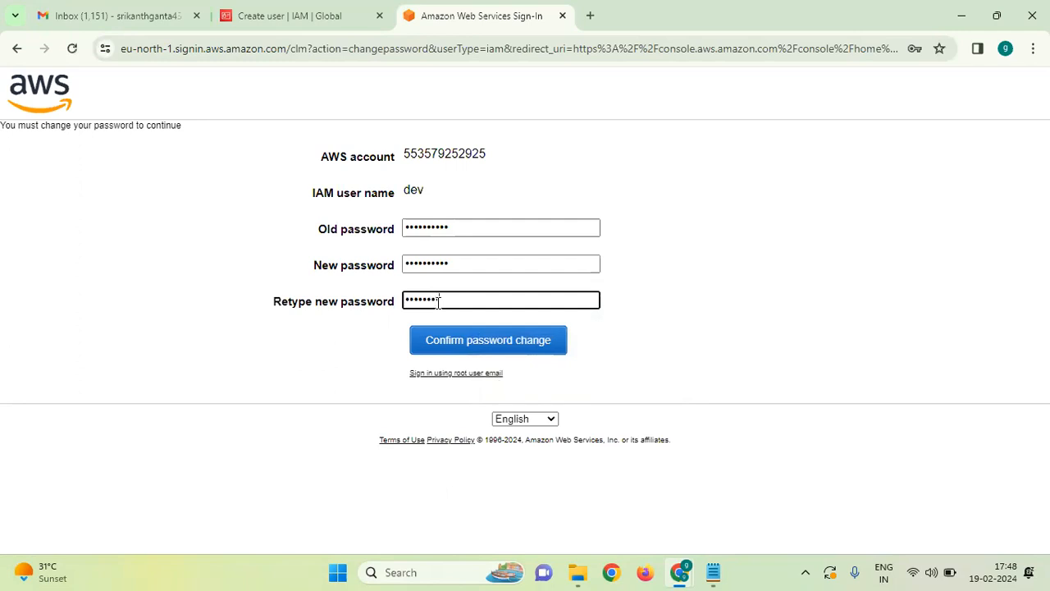
left_click(460, 344)
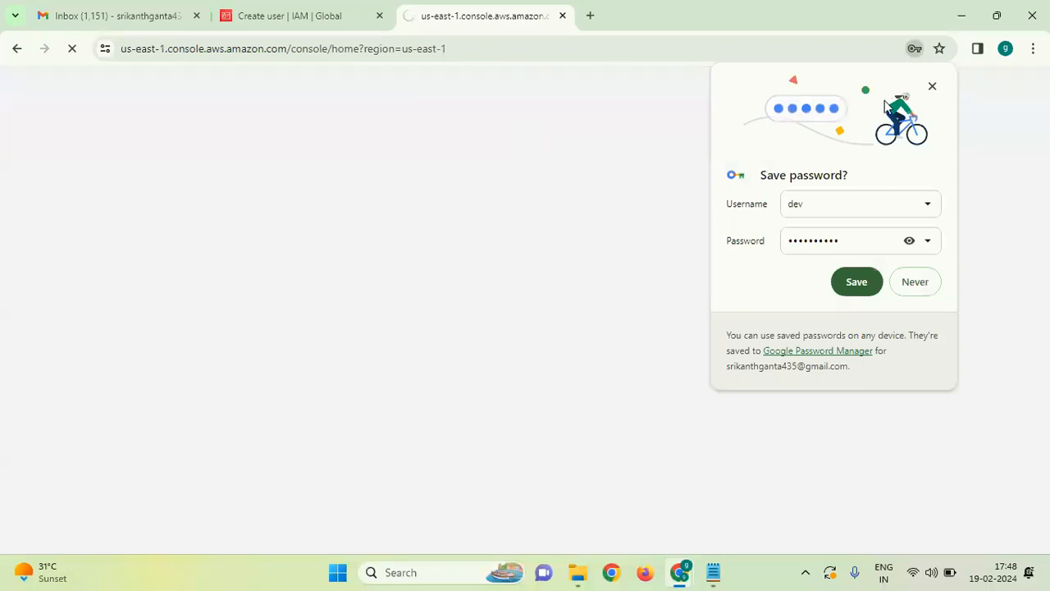
left_click(931, 87)
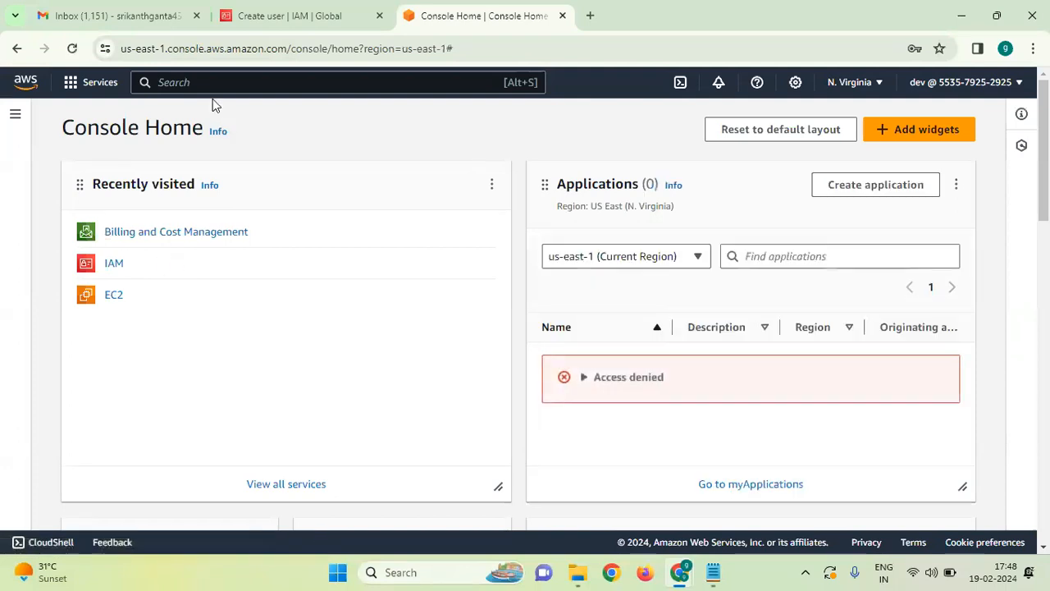
Open IAM as dev to see the Access denied errors, then search for 's3'.
left_click(120, 267)
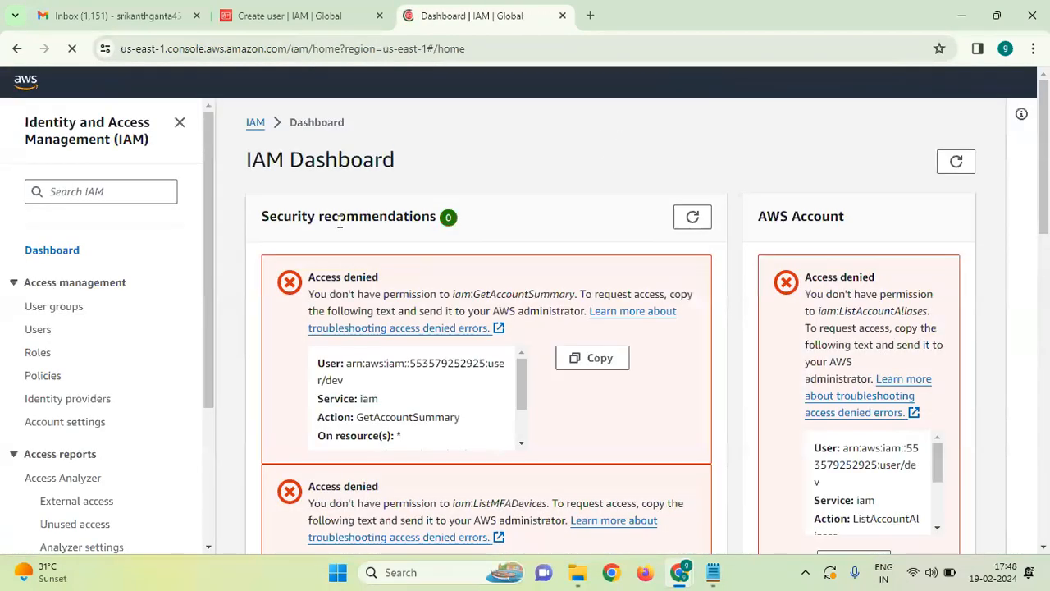
scroll(525, 264, "down", 1)
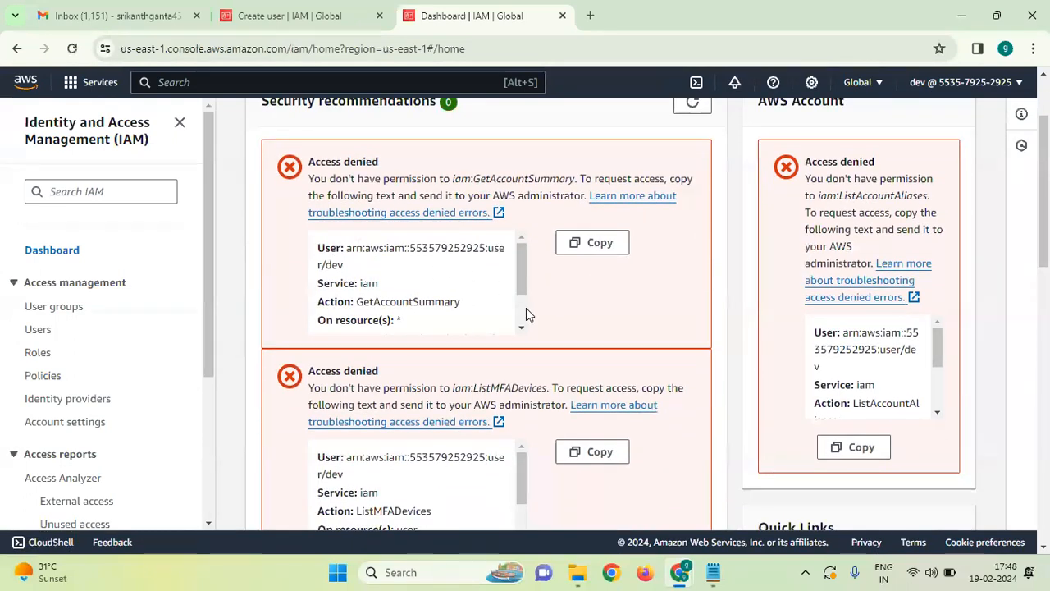
scroll(484, 291, "up", 1)
left_click(321, 83)
type("s3")
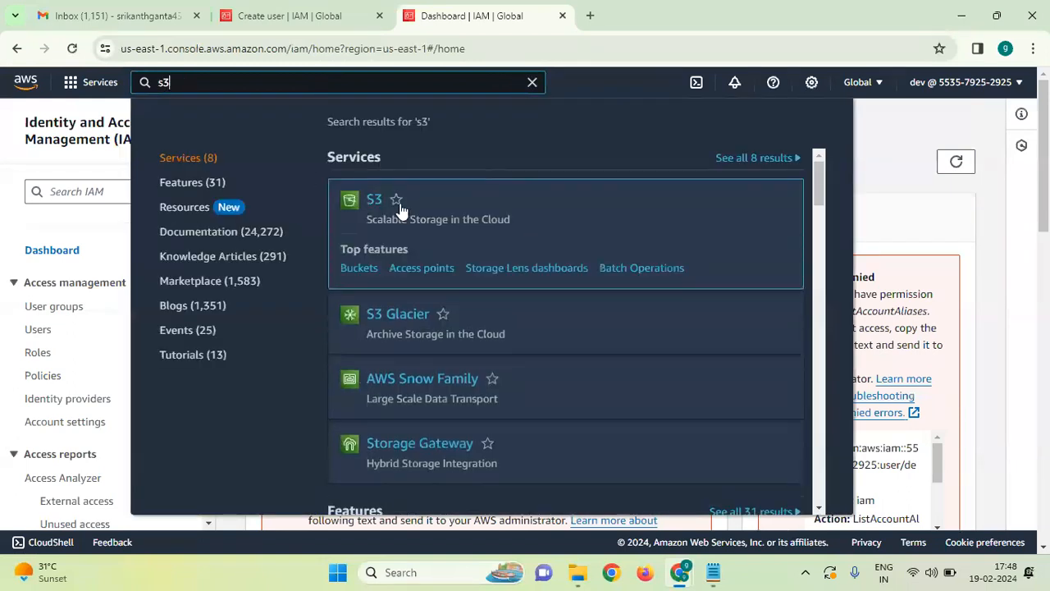
Open S3 and try creating a us-east-1 bucket with the initial 'srikanth-' name.
left_click(507, 210)
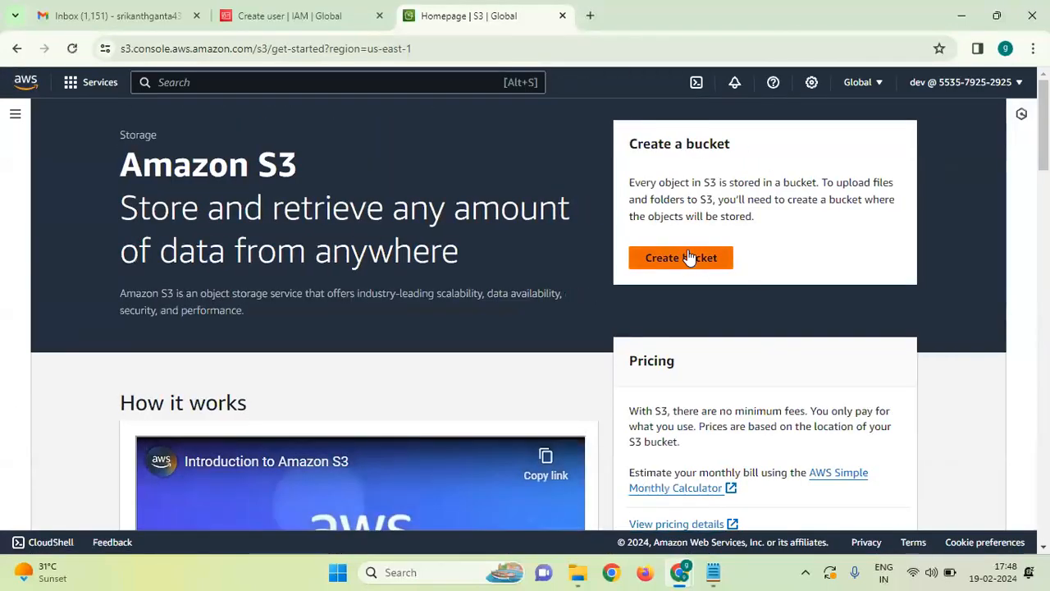
left_click(688, 257)
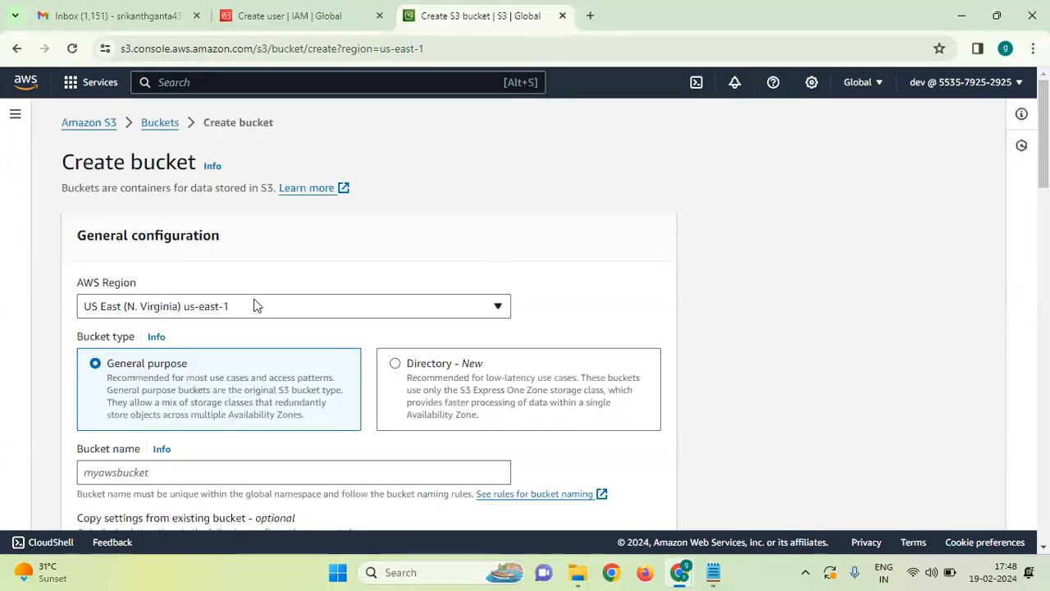
left_click(254, 305)
left_click(220, 309)
scroll(219, 307, "down", 3)
left_click(197, 303)
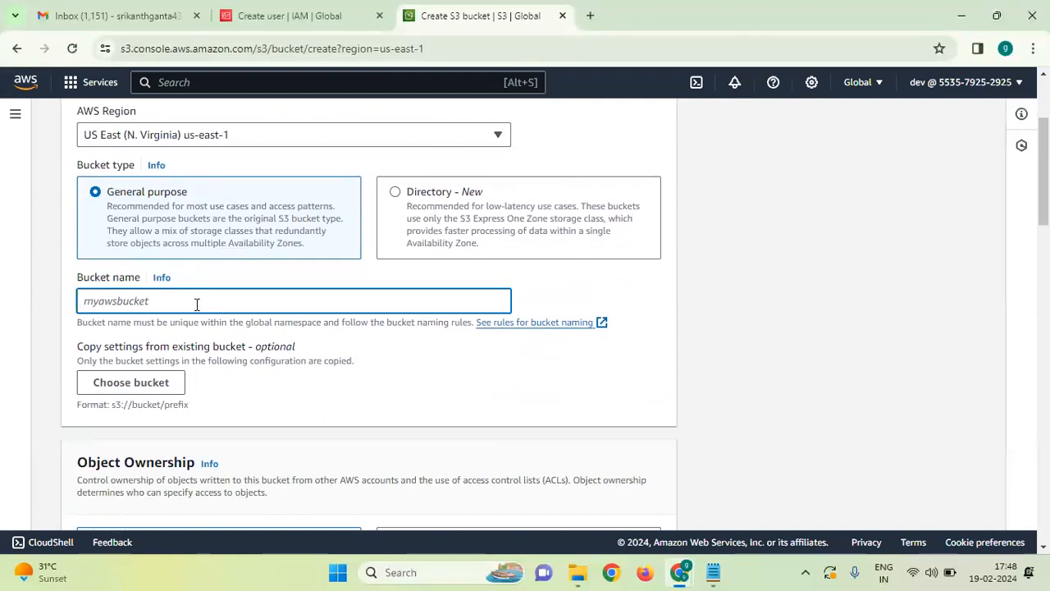
type("srikanth-buc")
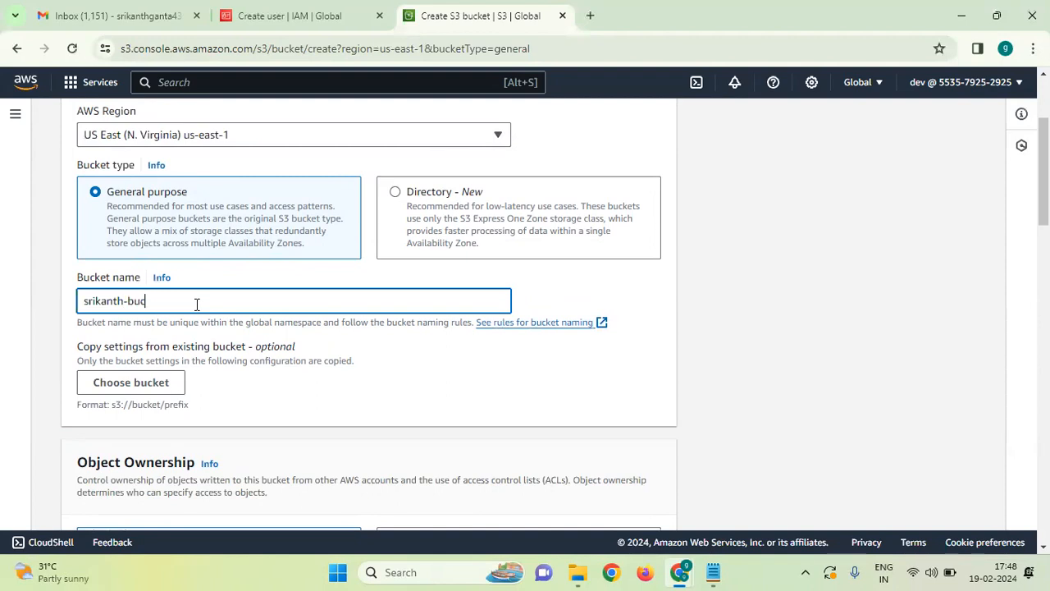
left_click(308, 347)
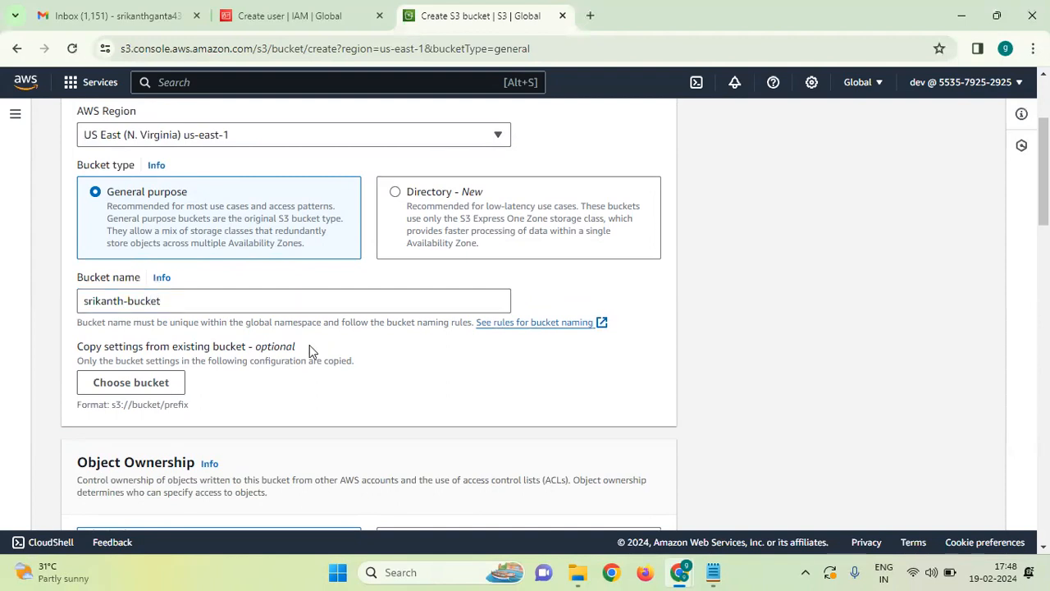
scroll(310, 344, "down", 2)
scroll(205, 382, "down", 3)
scroll(205, 382, "down", 1)
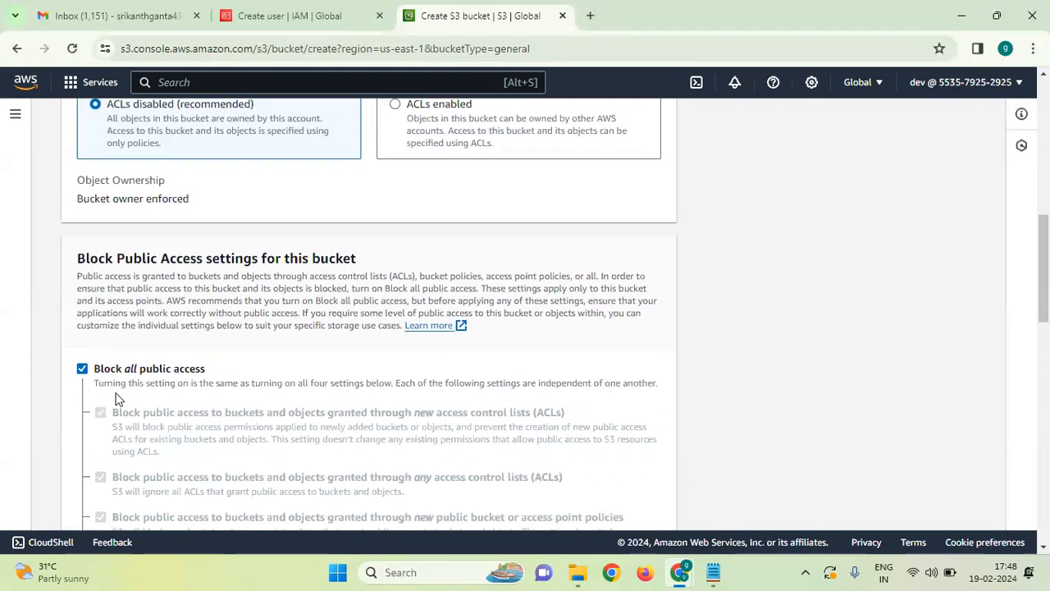
scroll(283, 123, "up", 1)
scroll(269, 211, "down", 8)
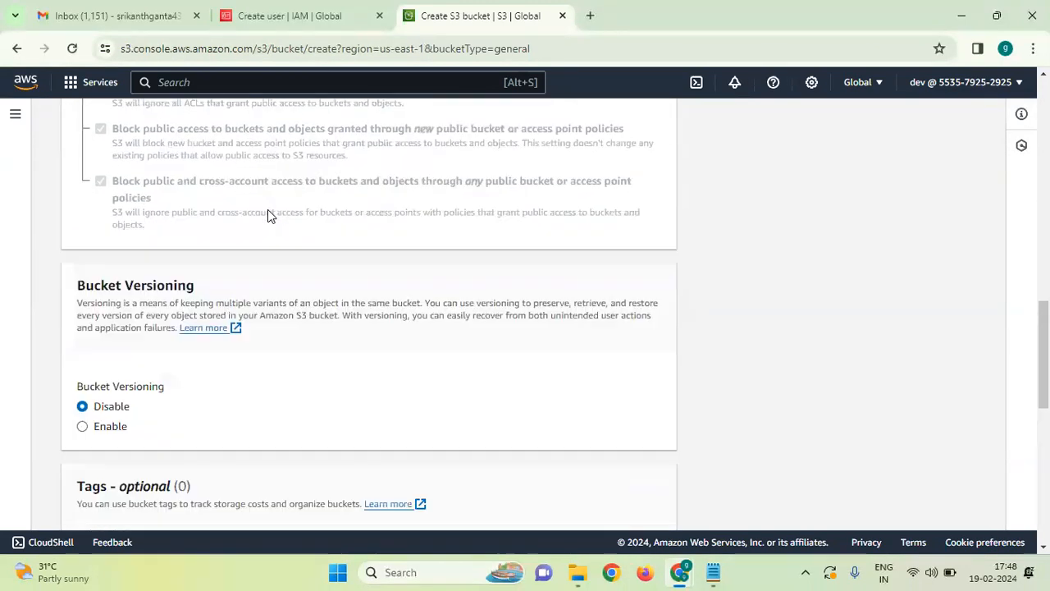
scroll(267, 216, "down", 1)
scroll(138, 265, "down", 5)
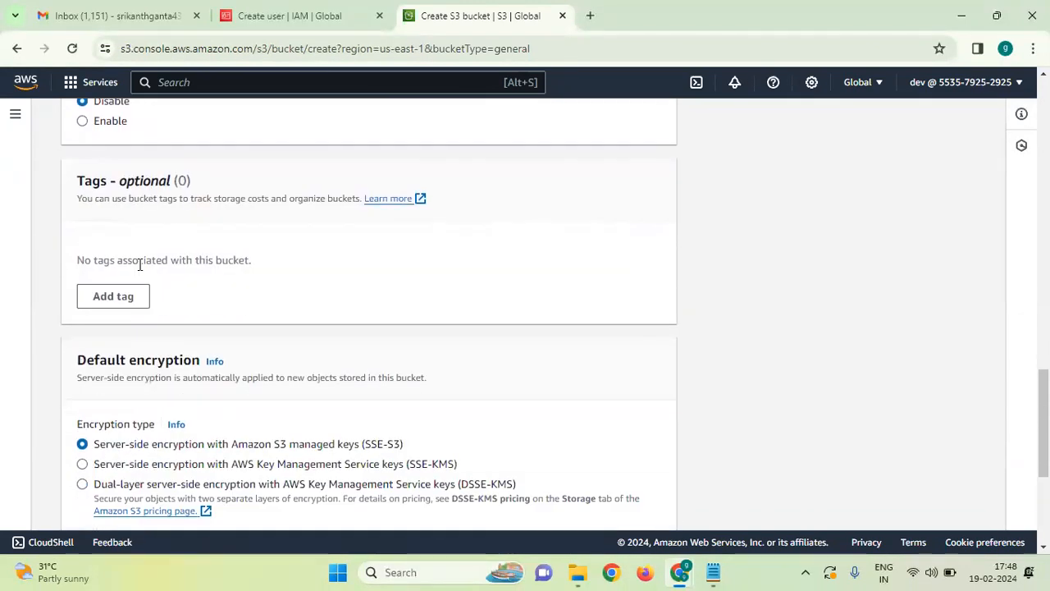
scroll(138, 264, "down", 2)
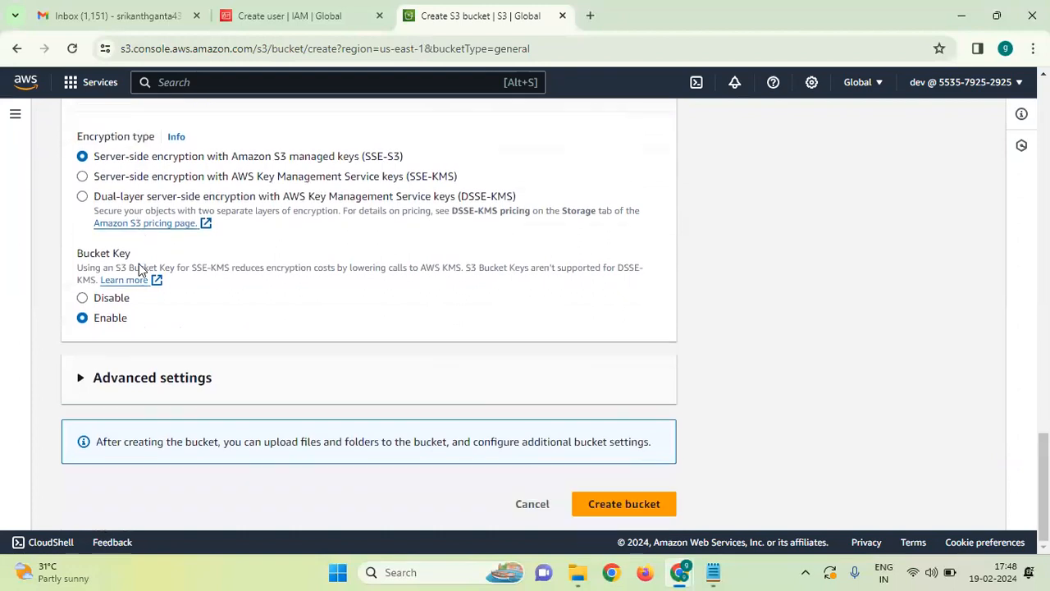
left_click(587, 503)
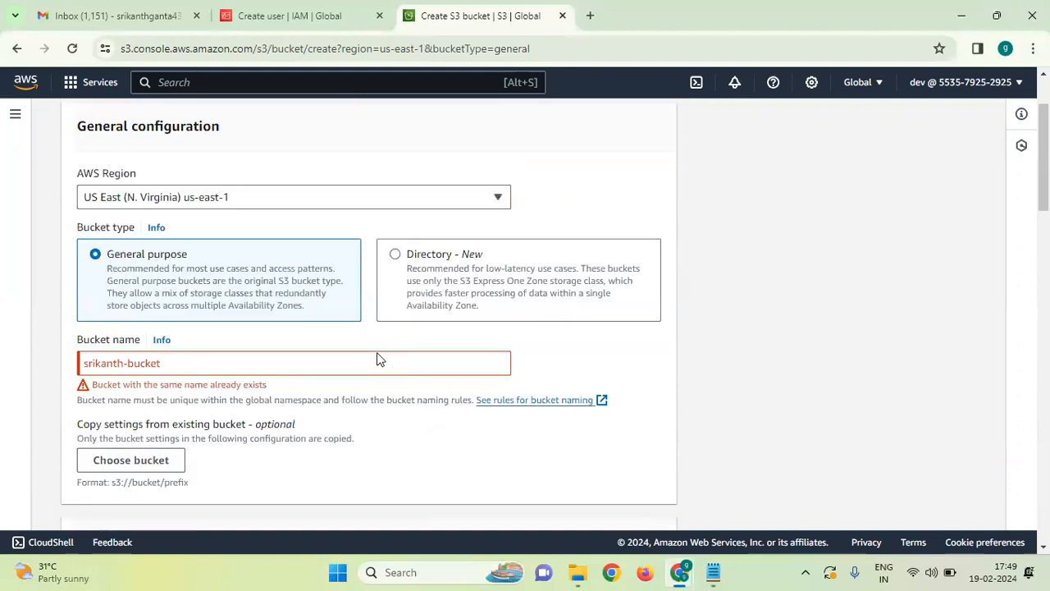
Append 123 to make it srikanth-bucket123, create the bucket, and close the banner.
left_click(241, 382)
type("123")
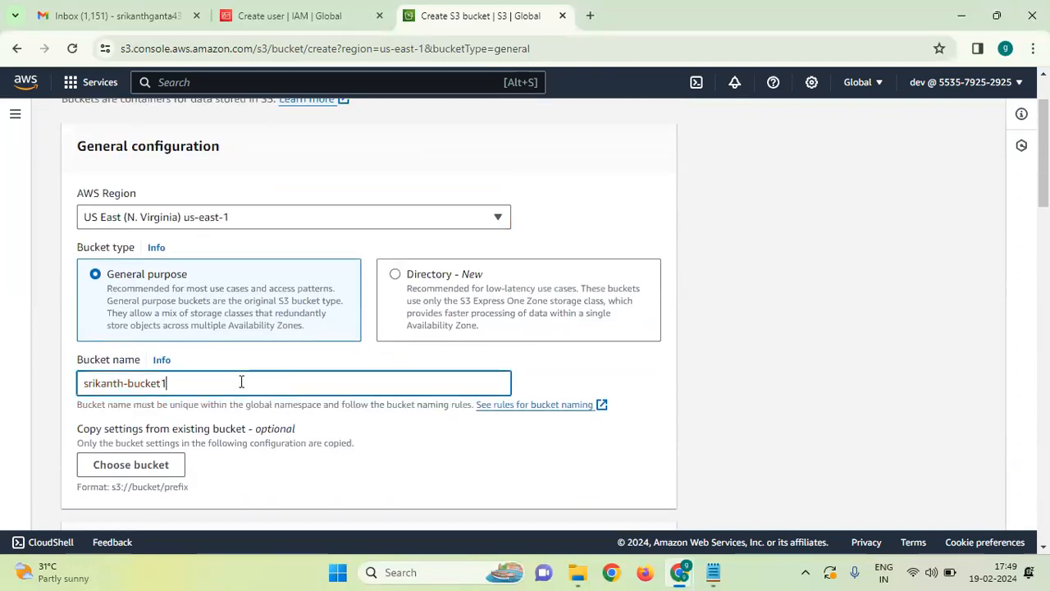
left_click(450, 448)
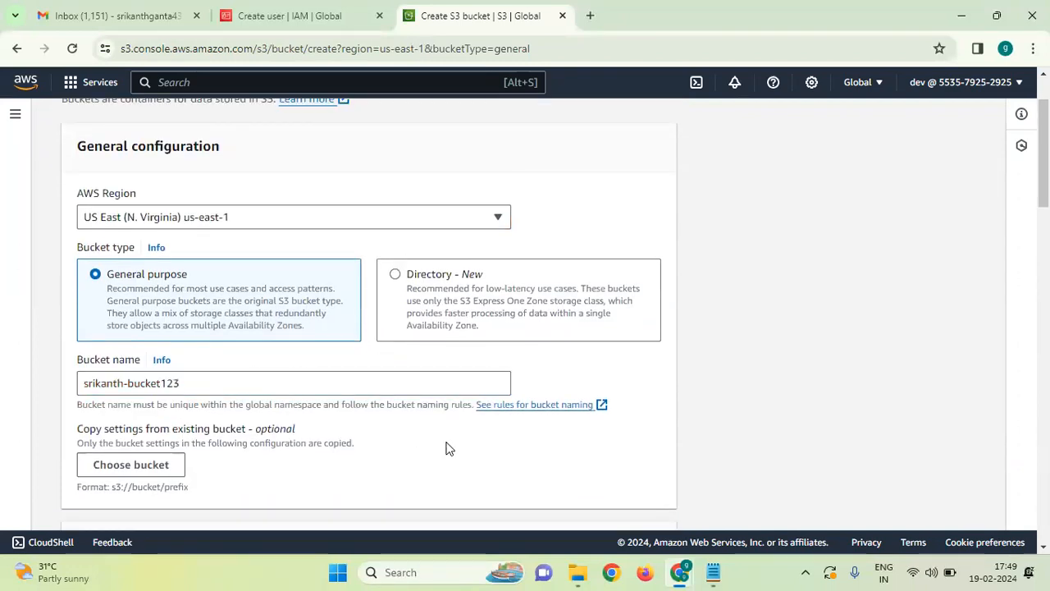
scroll(450, 448, "down", 10)
scroll(450, 448, "down", 5)
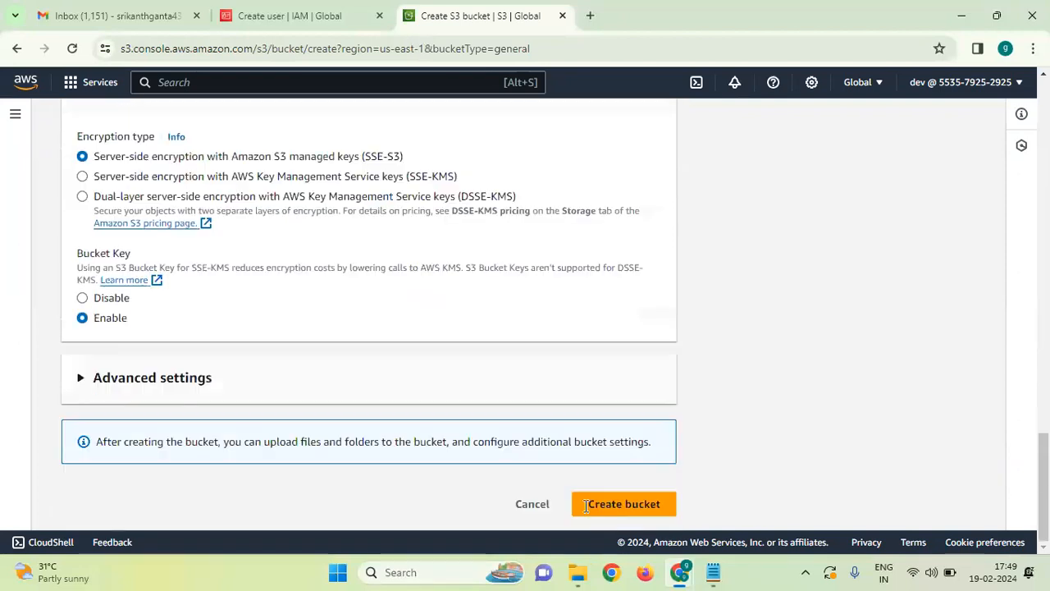
left_click(606, 507)
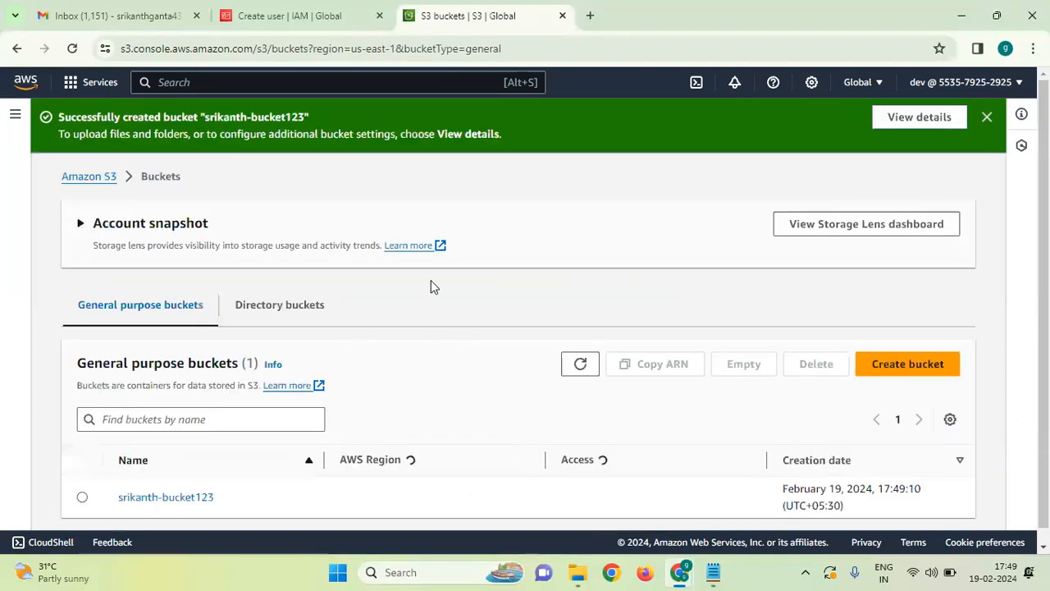
left_click(986, 119)
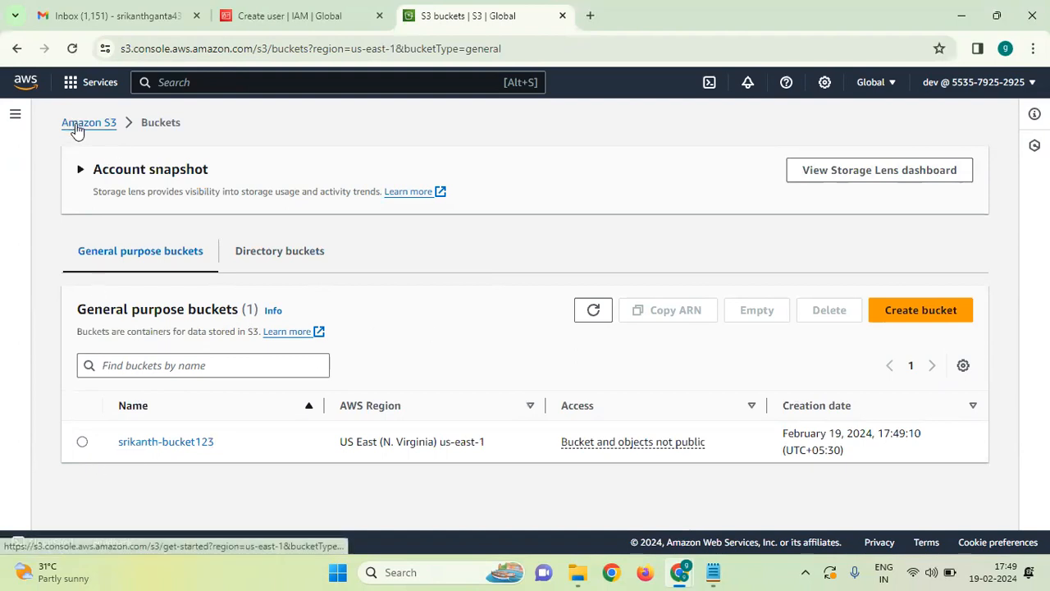
Search 'iam' and open IAM as dev, which is denied.
left_click(195, 82)
type("i")
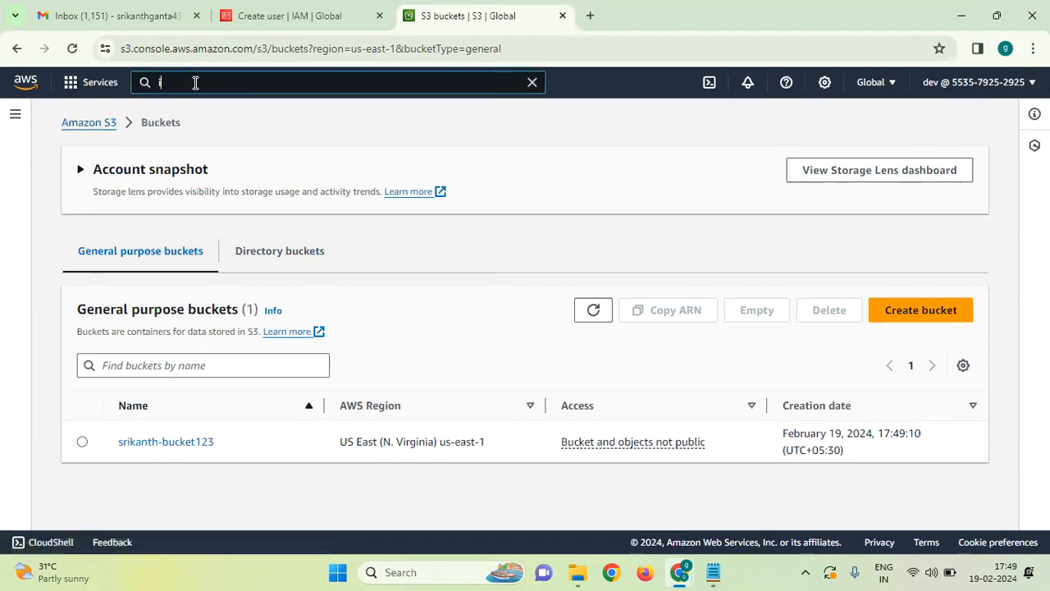
type("am")
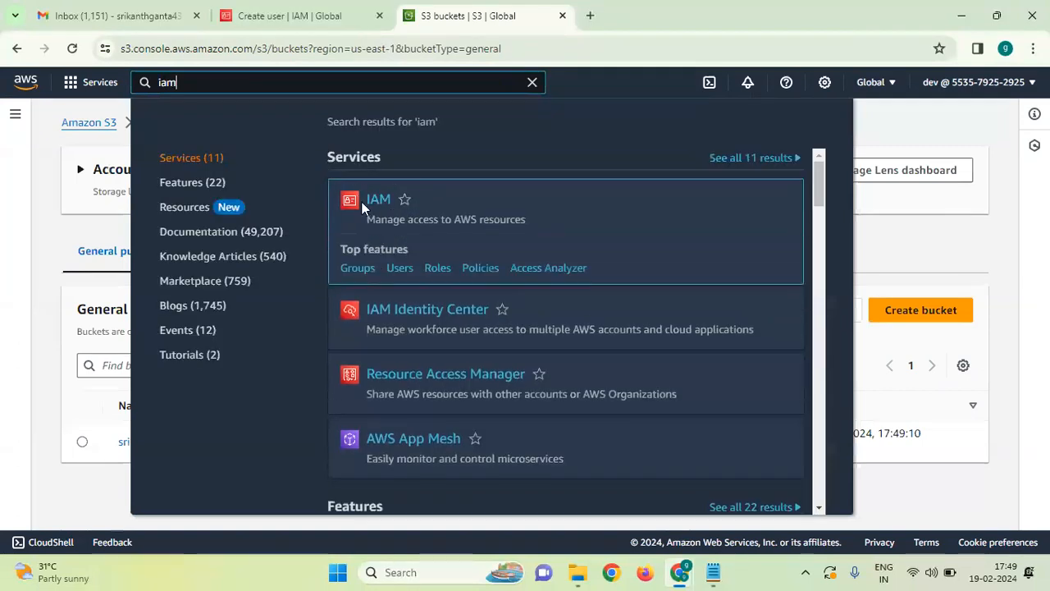
left_click(376, 201)
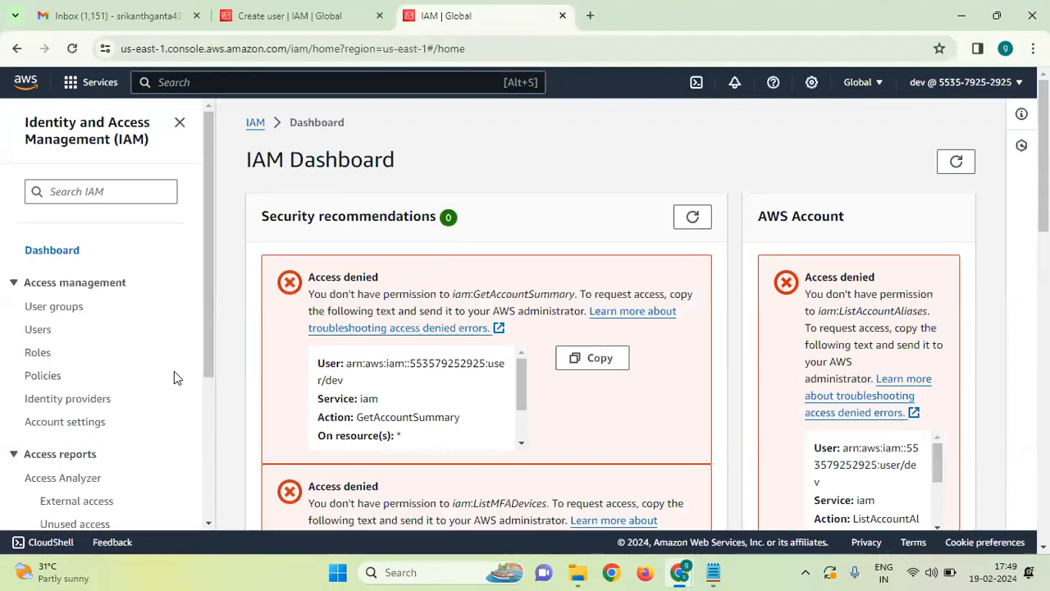
Reload the earlier Create user tab, then sign dev out from the account menu.
left_click(357, 10)
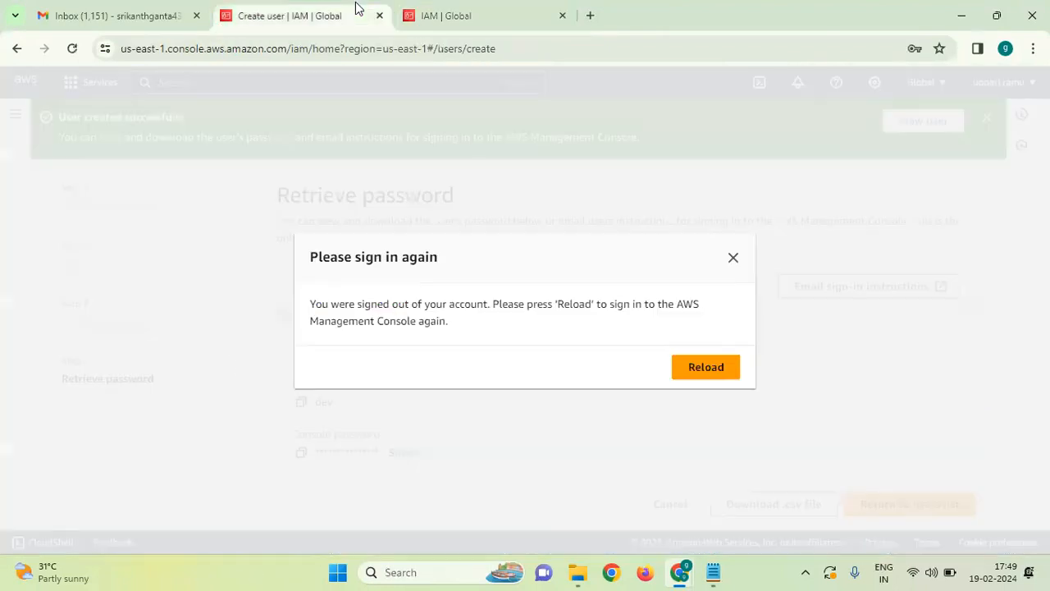
left_click(699, 382)
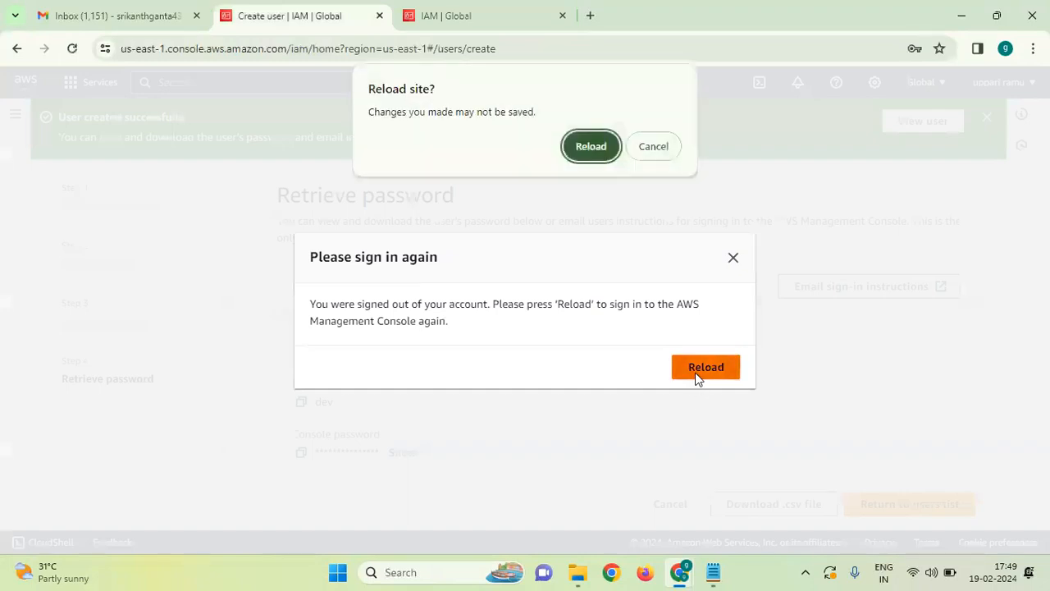
left_click(605, 148)
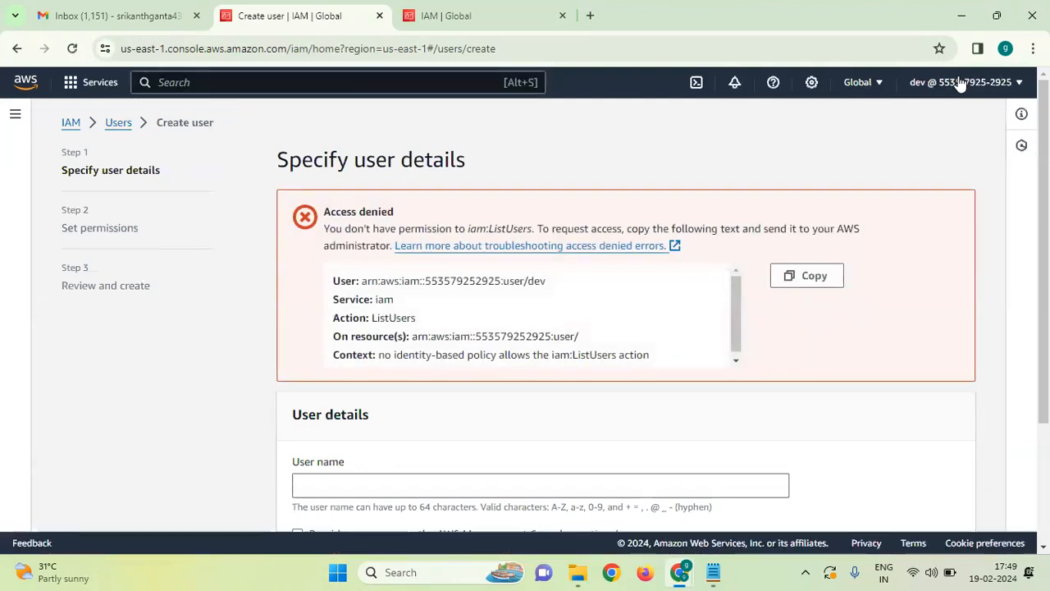
left_click(960, 85)
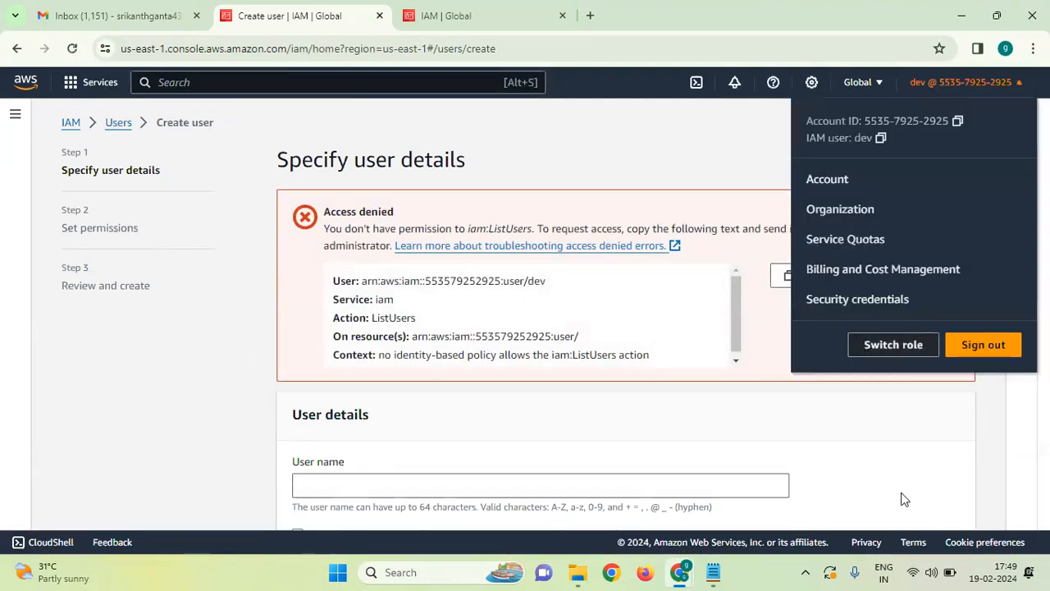
left_click(985, 343)
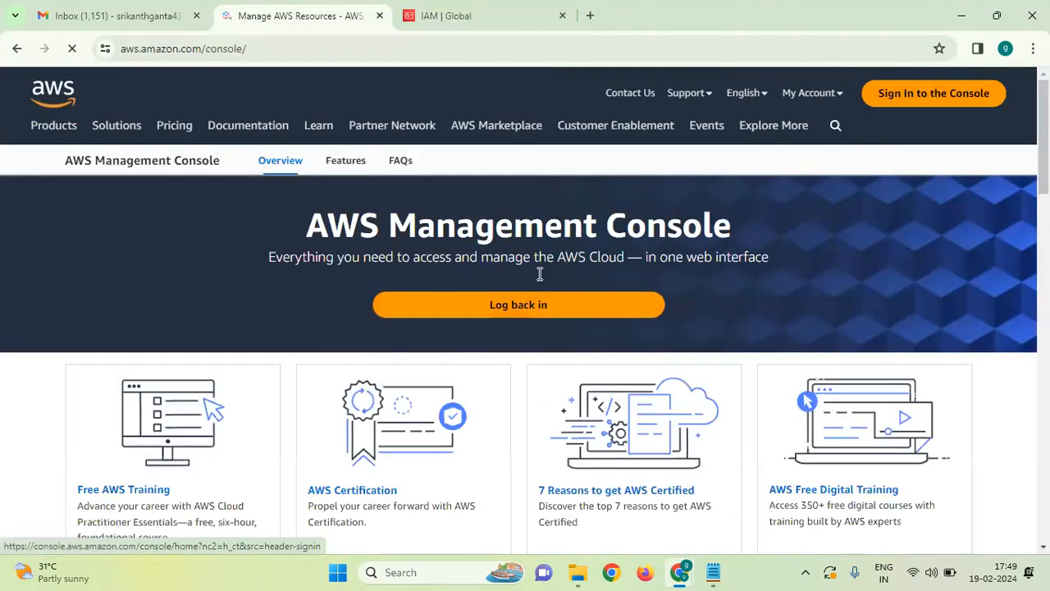
Return to the console landing page and choose root user sign-in.
left_click(911, 94)
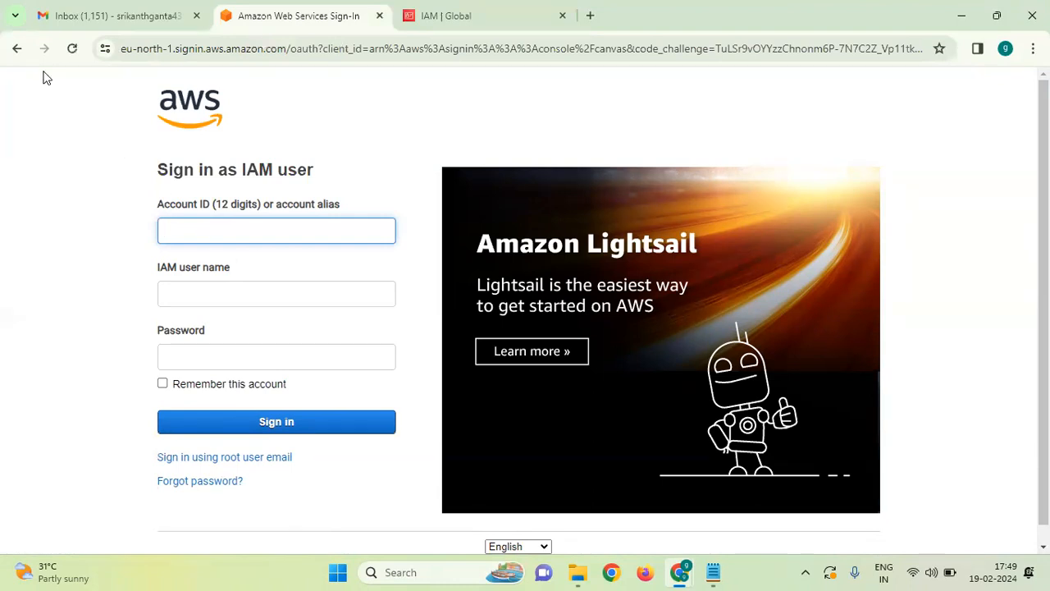
left_click(16, 51)
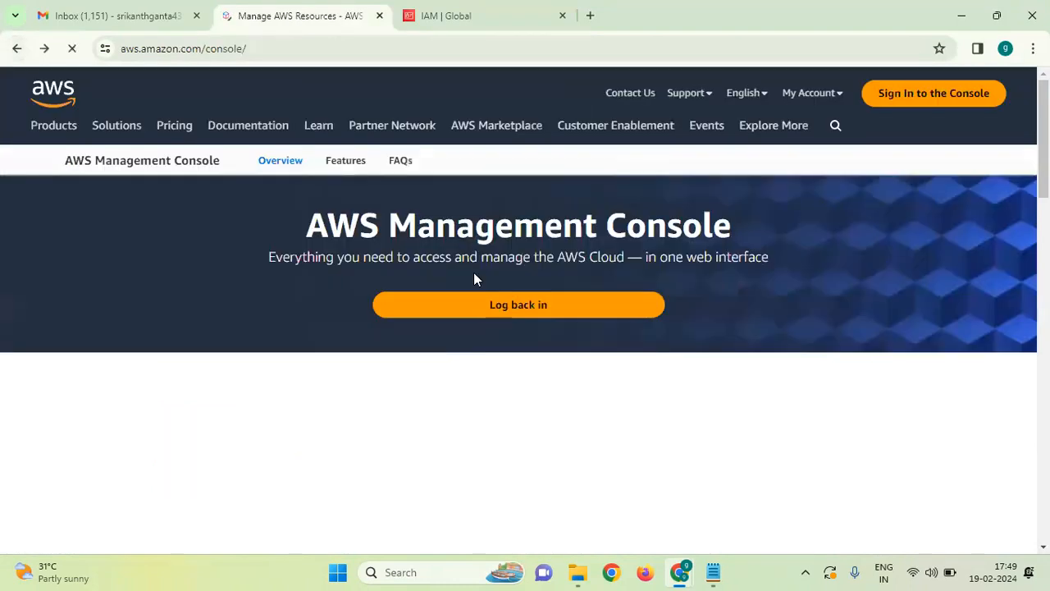
left_click(481, 305)
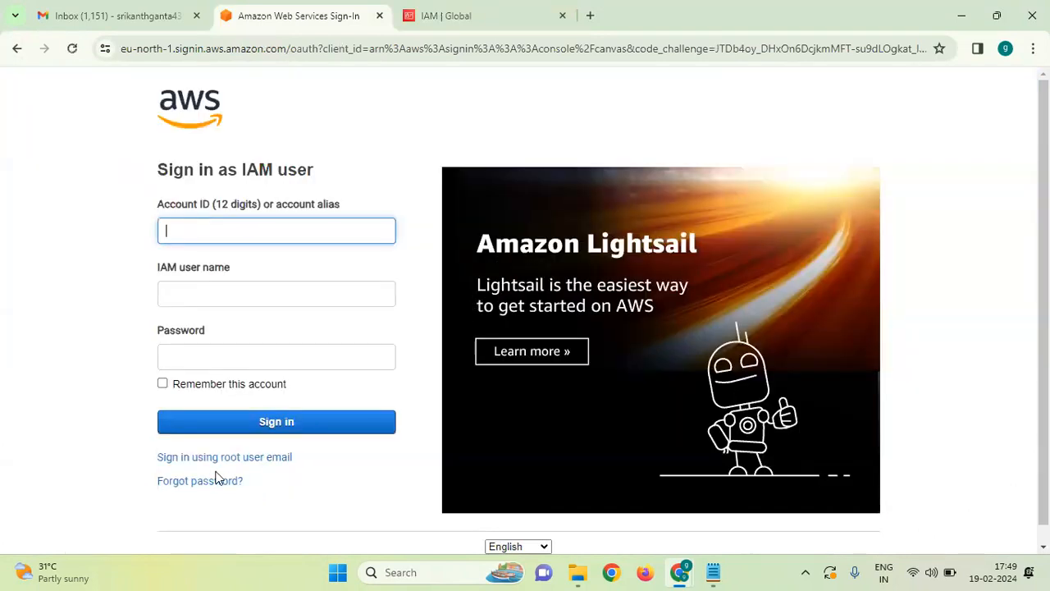
left_click(220, 465)
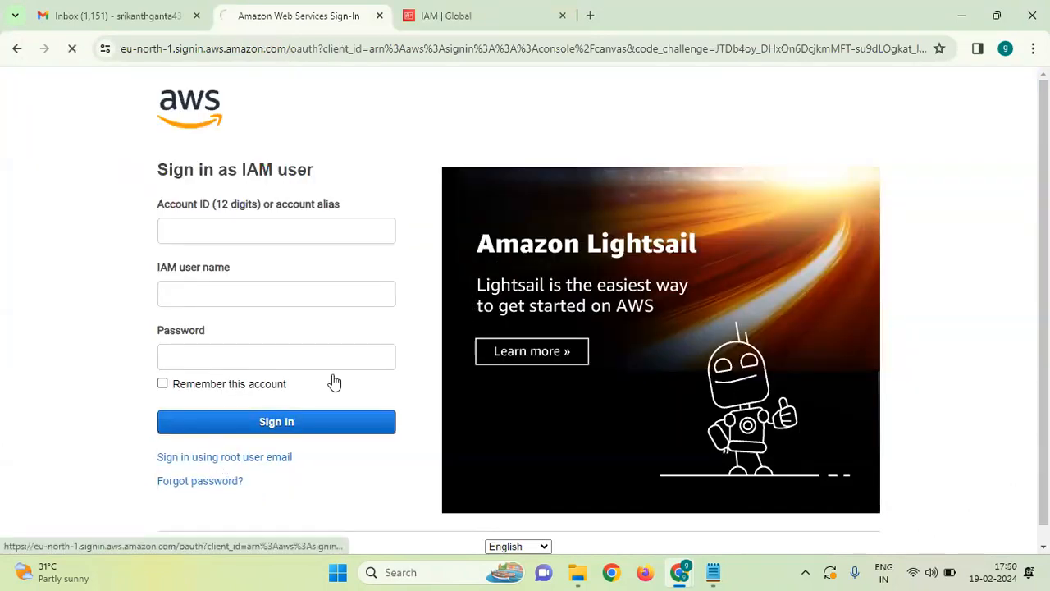
Enter the root account's e-mail and password and submit the sign-in.
left_click(252, 381)
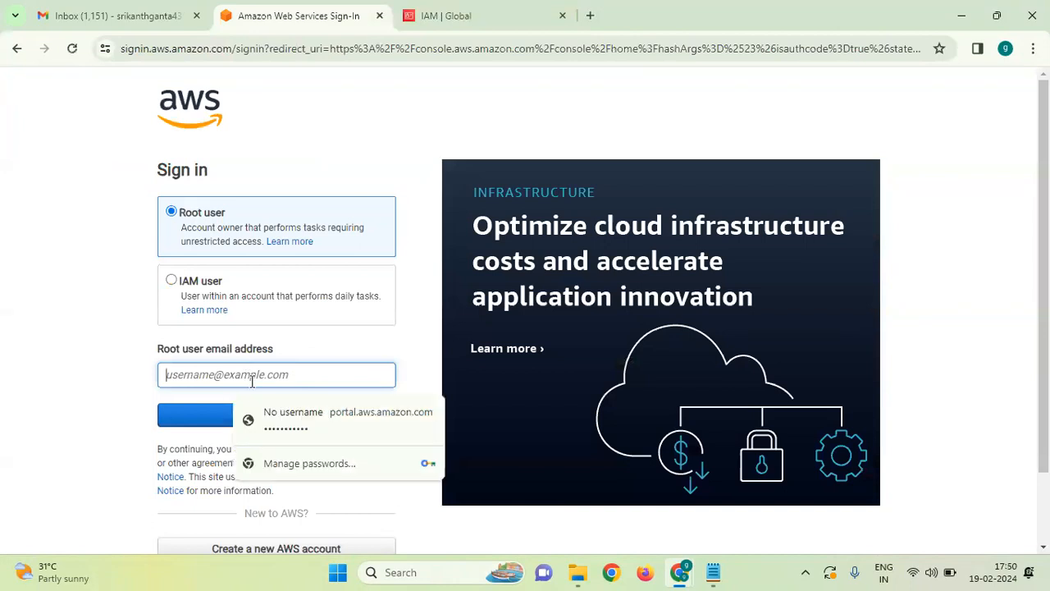
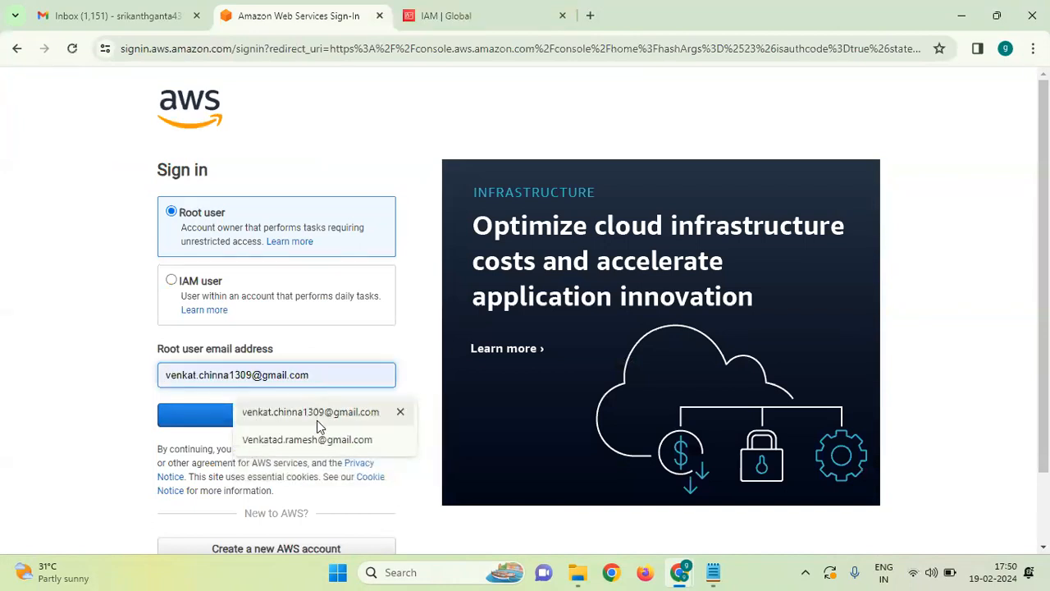
left_click(317, 420)
left_click(293, 425)
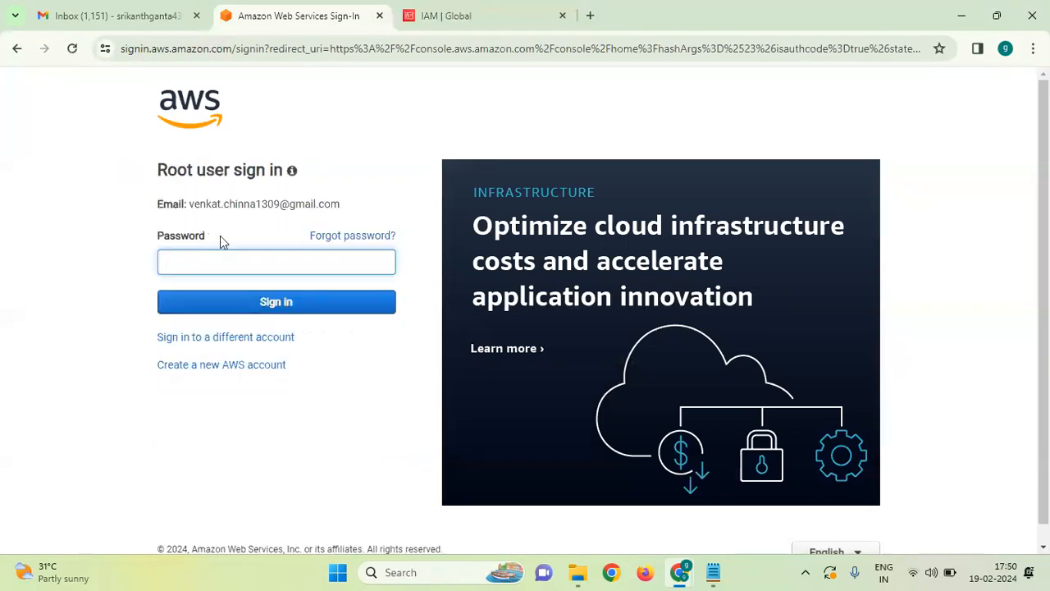
left_click(227, 263)
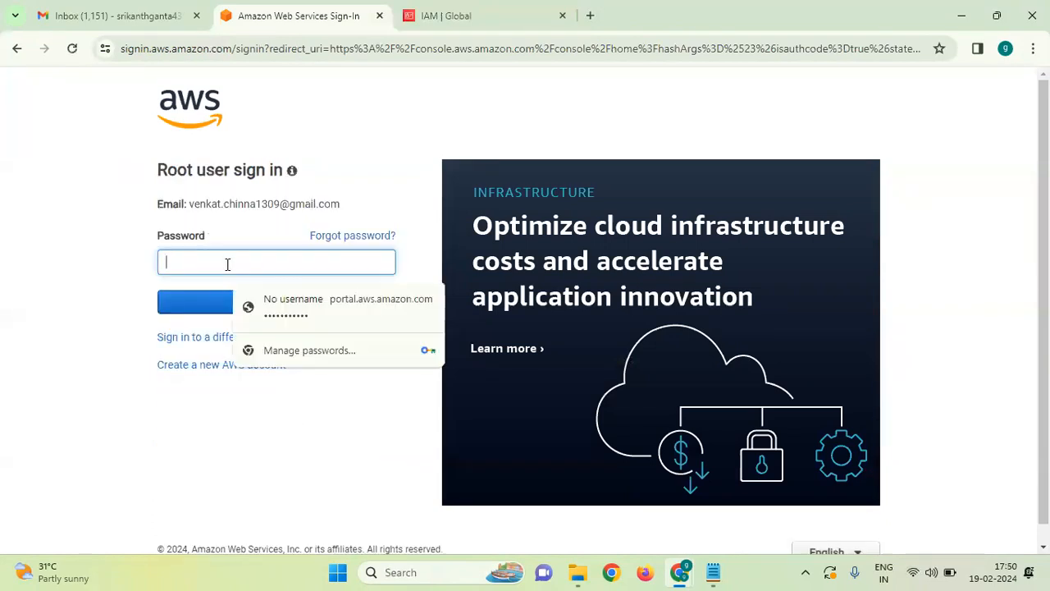
type("v")
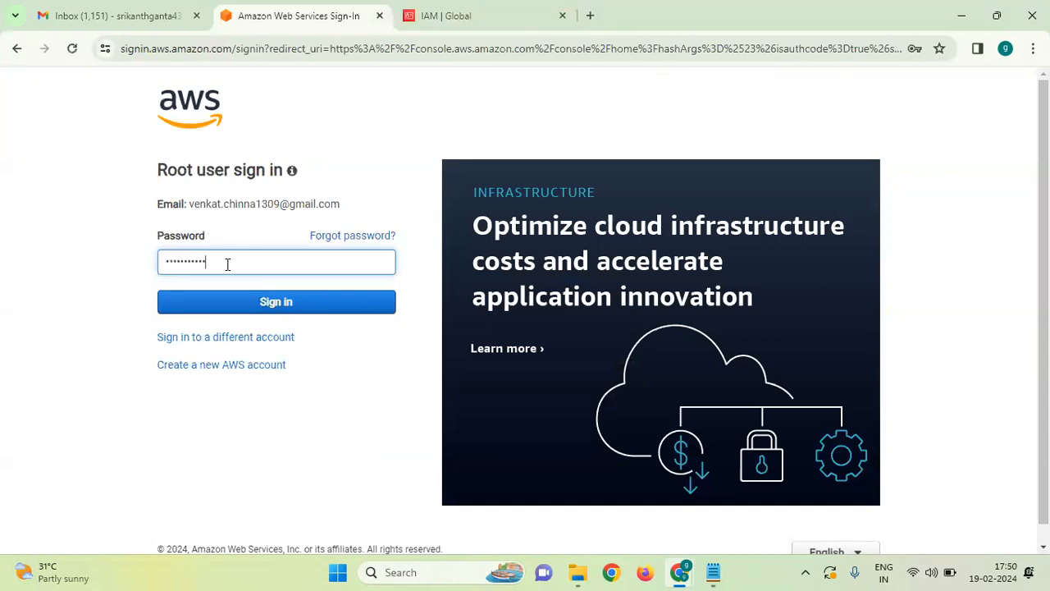
key("Return")
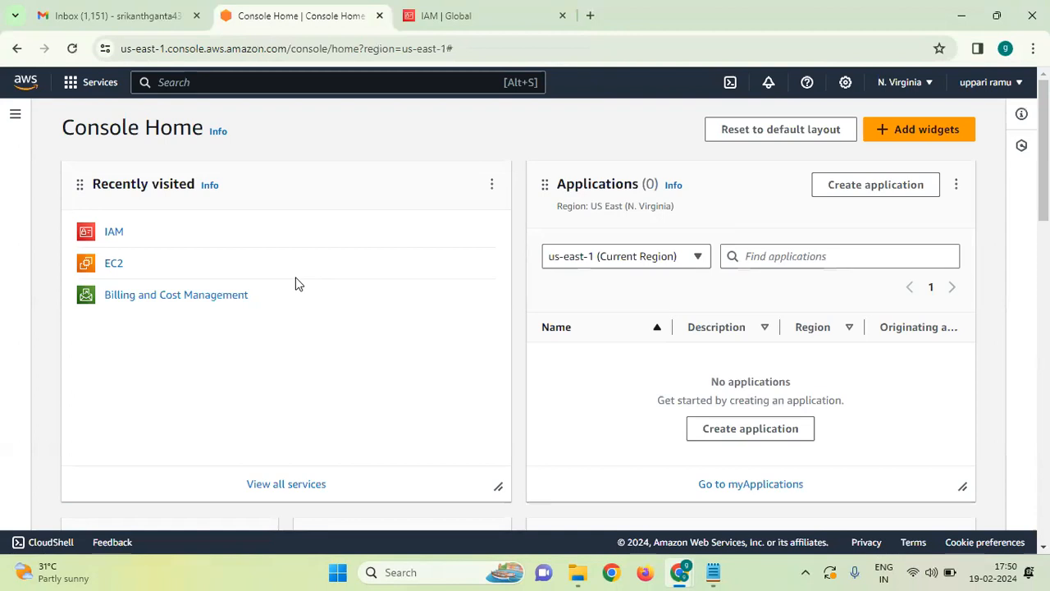
Open IAM User groups and start a new group named dev-group.
left_click(114, 231)
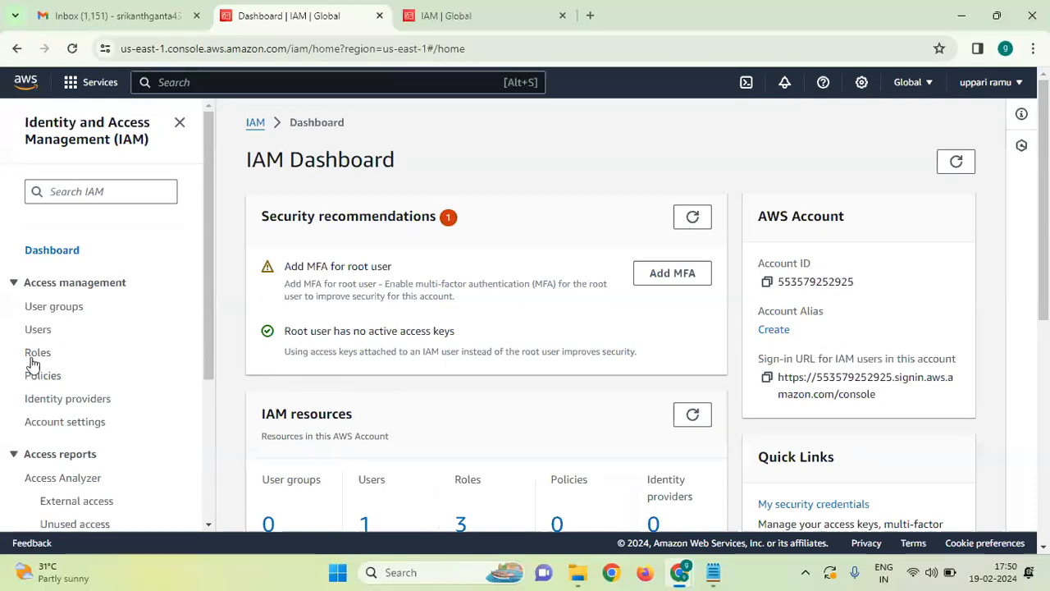
left_click(55, 307)
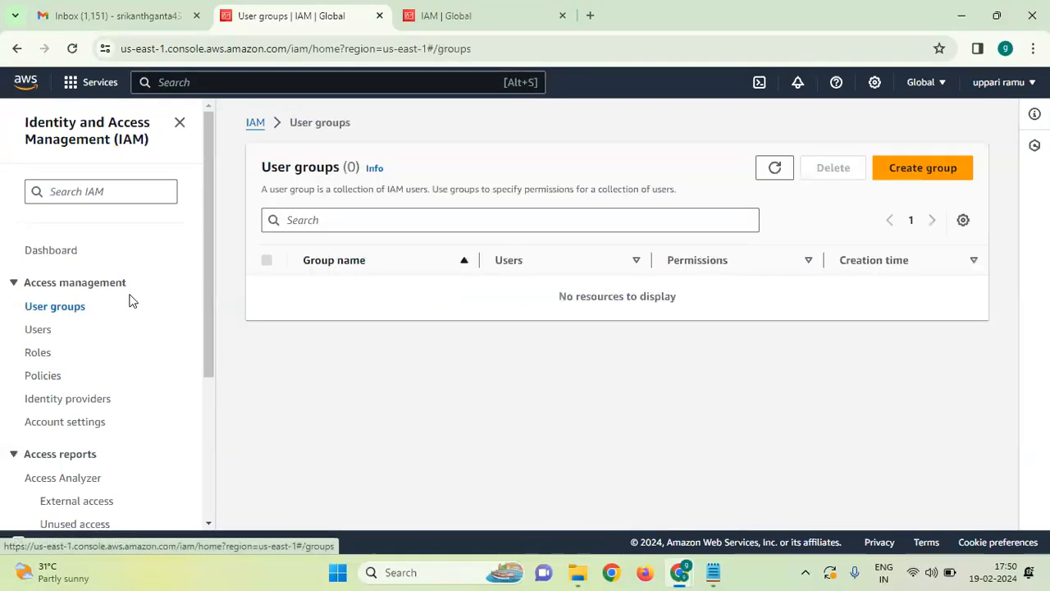
left_click(921, 168)
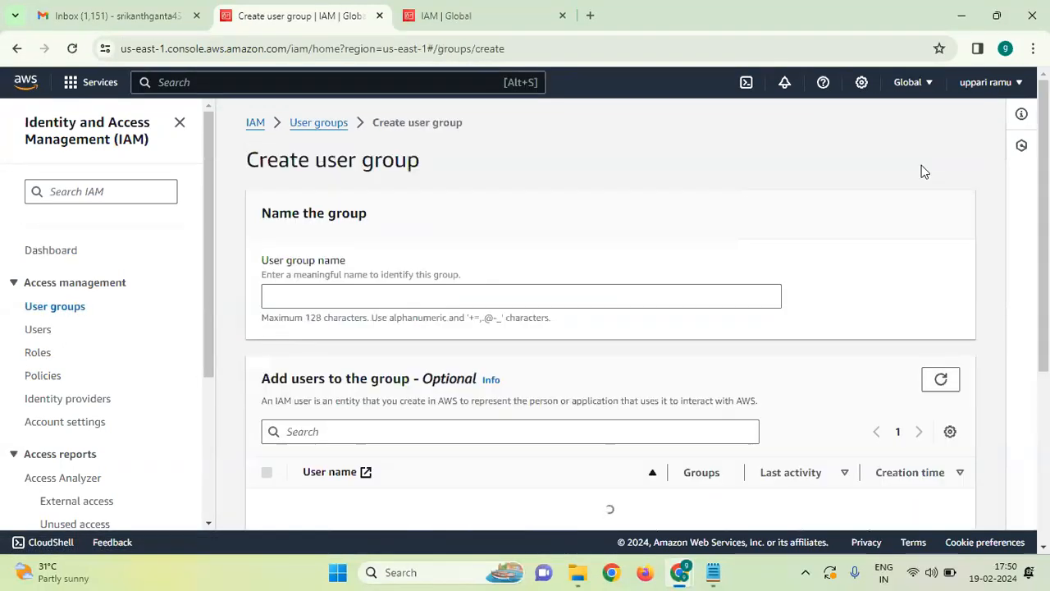
left_click(507, 299)
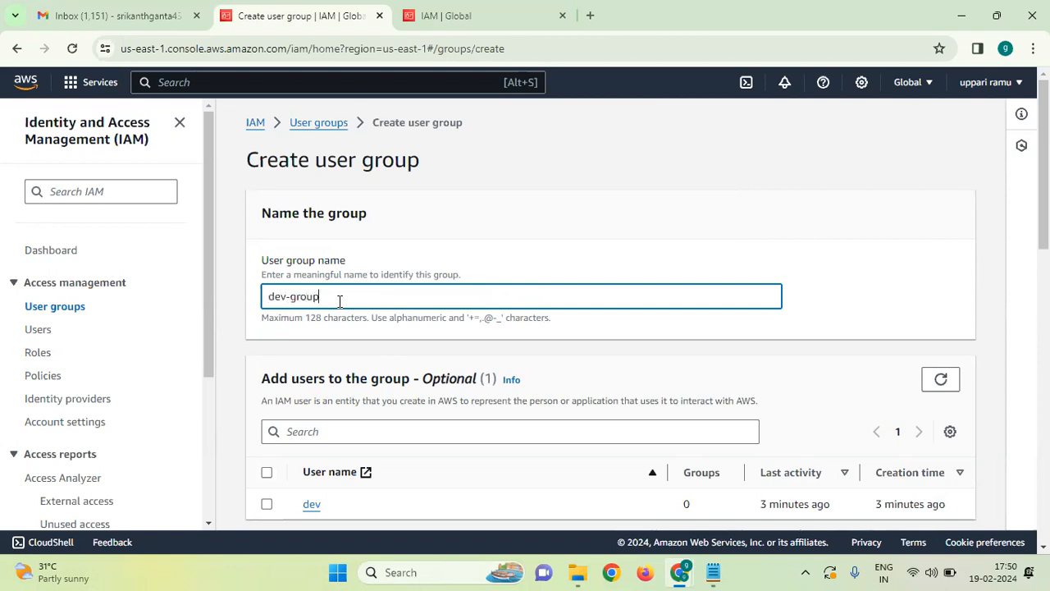
scroll(460, 335, "down", 3)
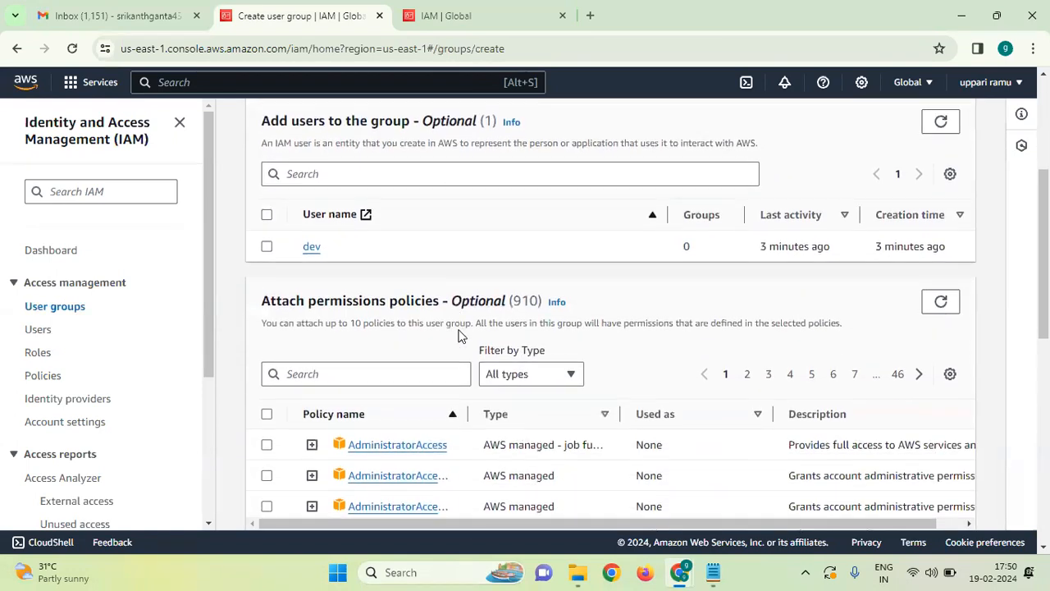
scroll(596, 247, "down", 3)
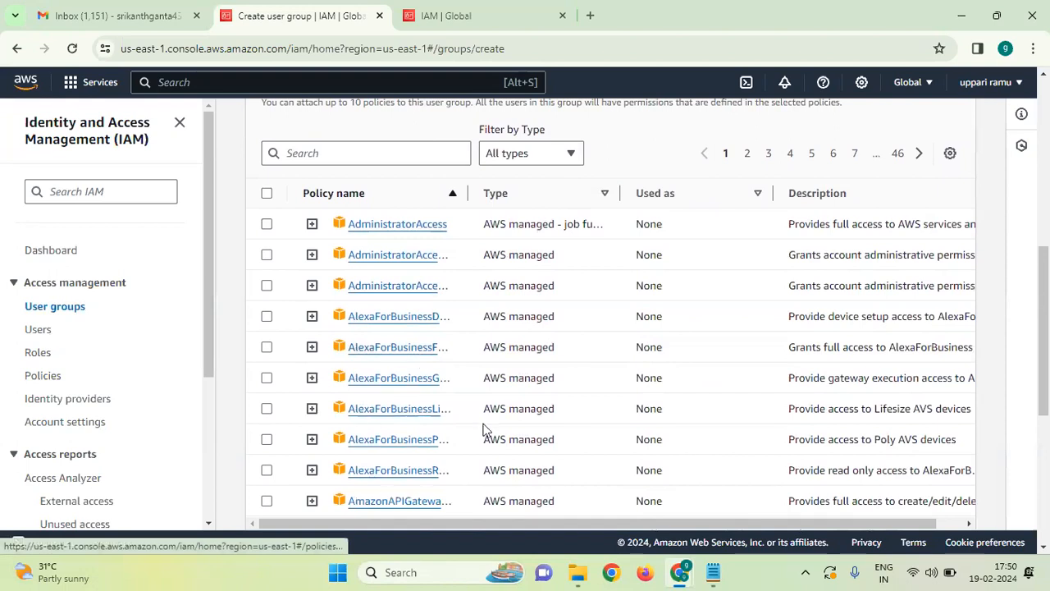
Attach AmazonS3FullAccess, found by searching 's3', and create the group.
left_click(354, 158)
type("s3")
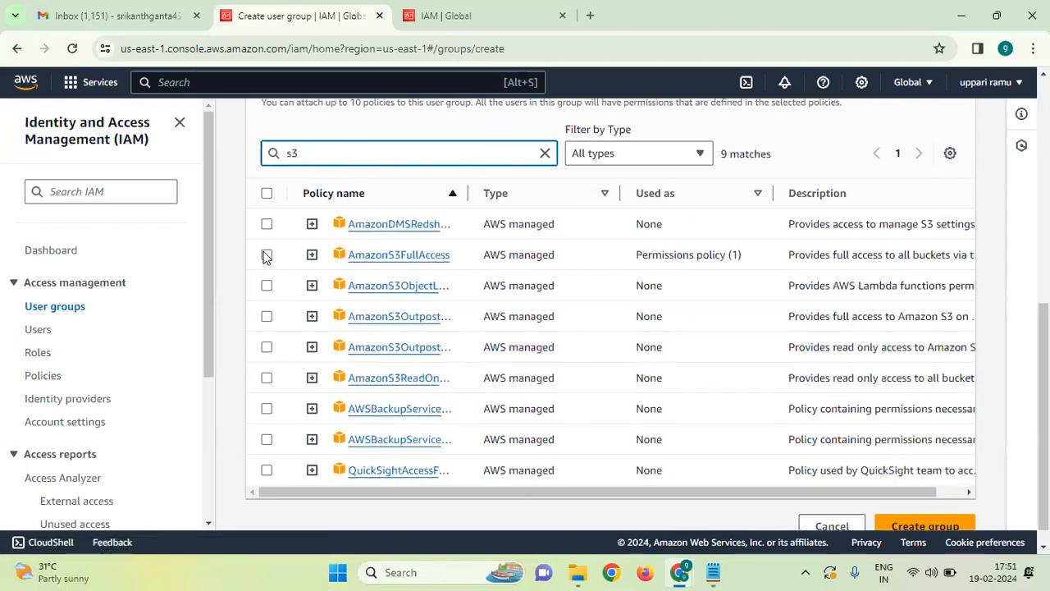
left_click(266, 255)
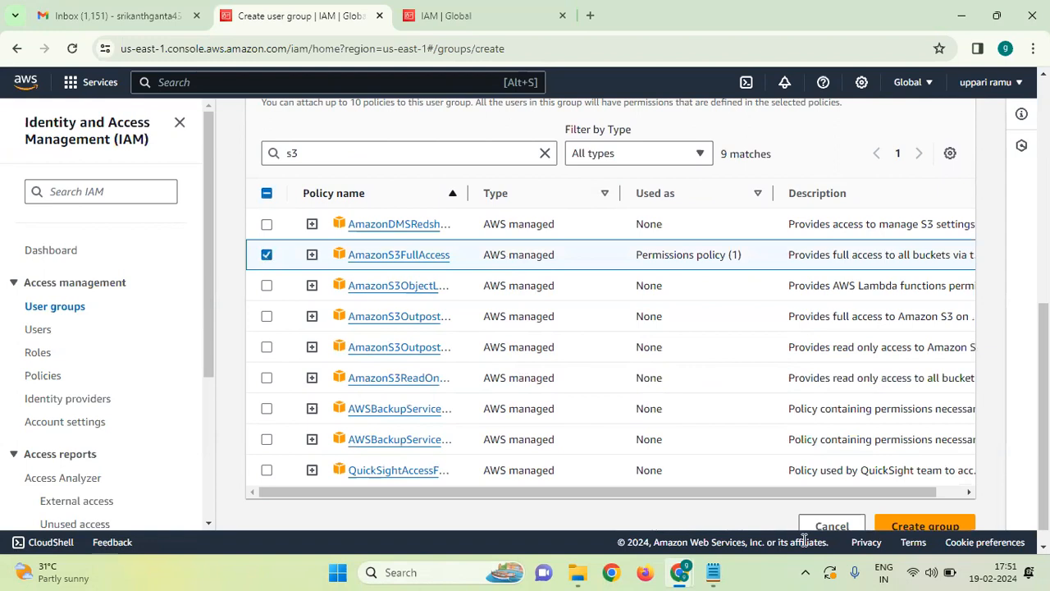
left_click(948, 527)
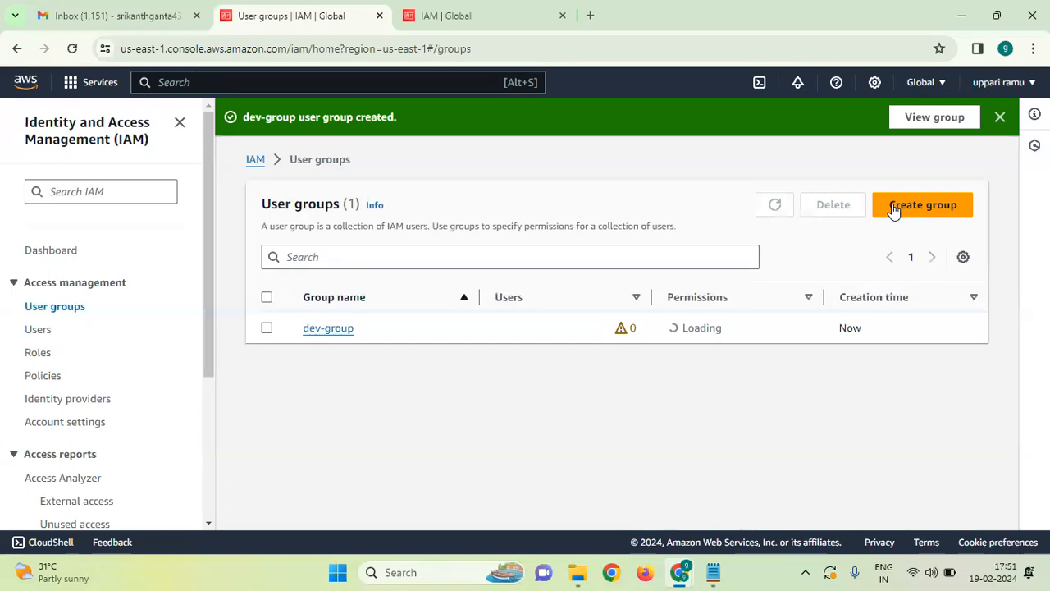
Verify dev-group's Permissions list AmazonS3FullAccess, then open the Add users page for dev-group.
left_click(1000, 117)
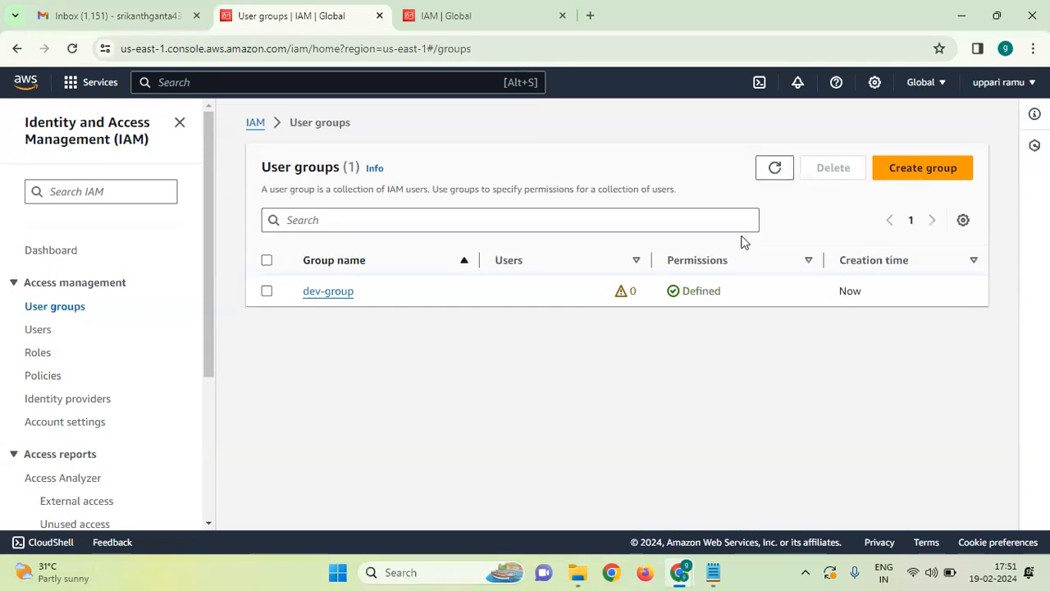
left_click(335, 292)
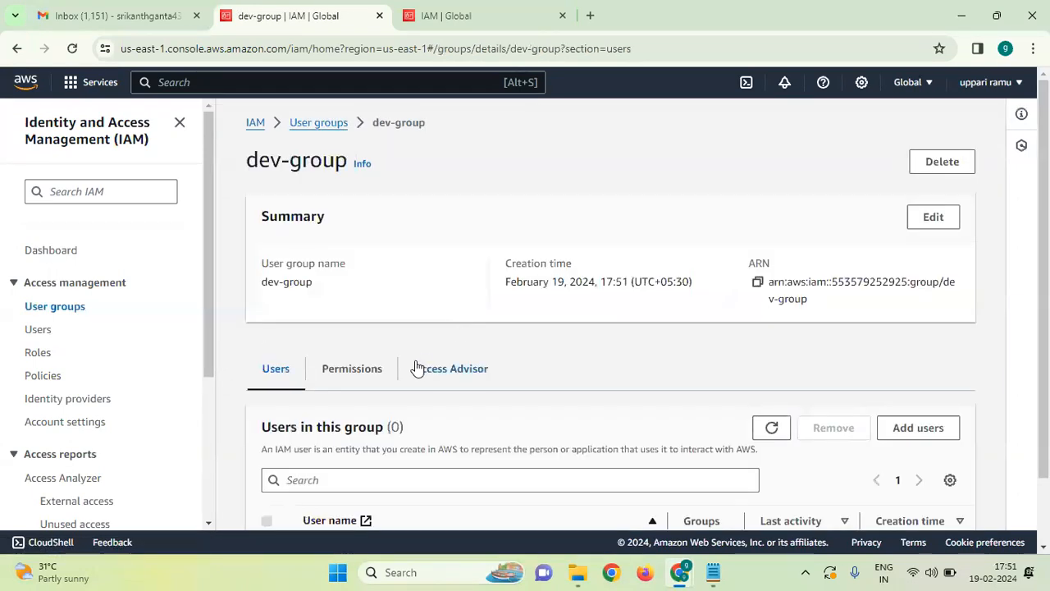
scroll(405, 395, "down", 1)
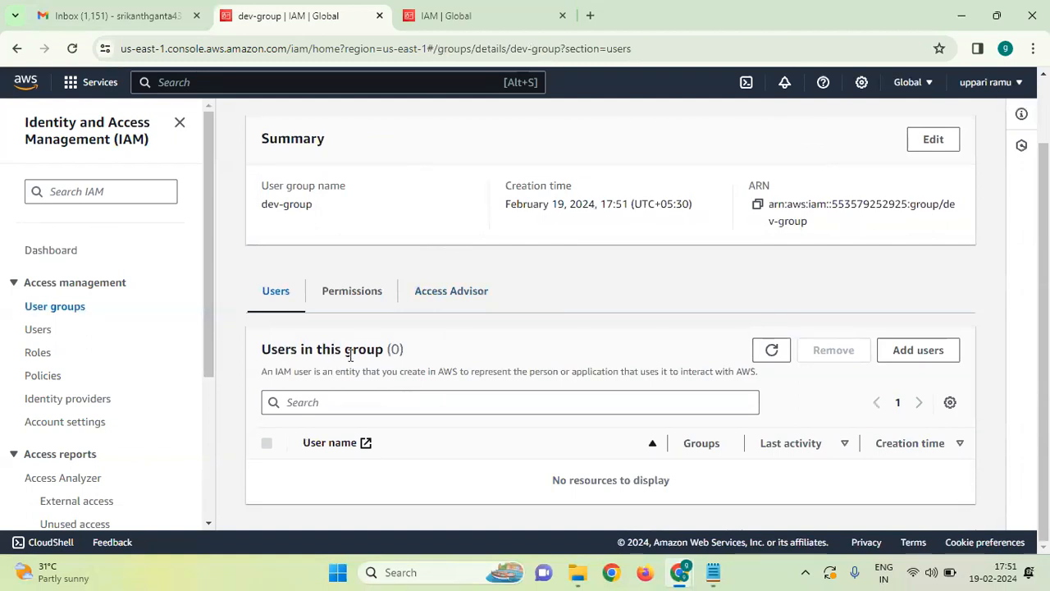
left_click(349, 292)
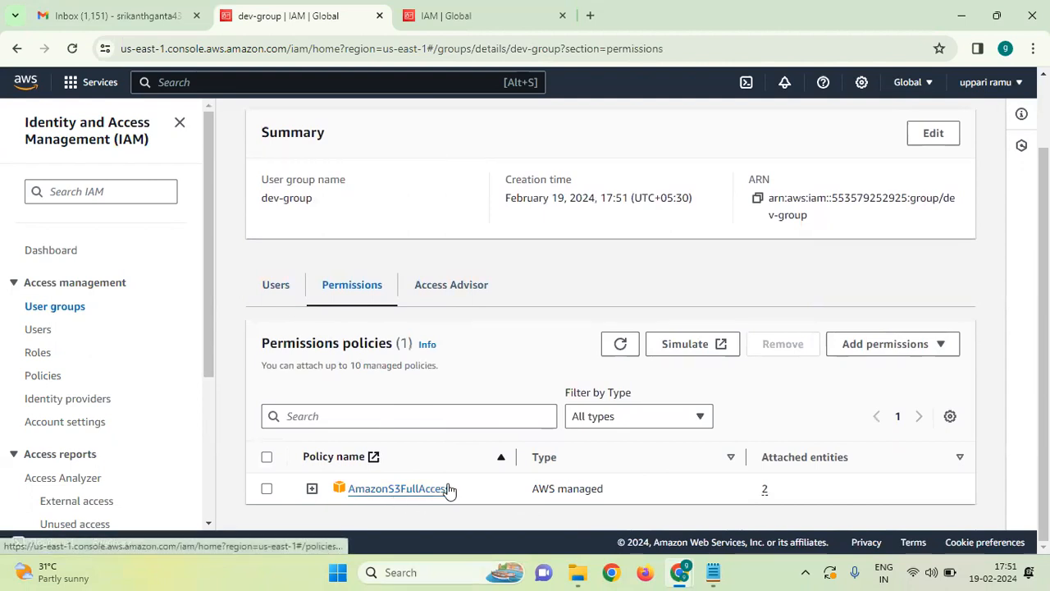
left_click(273, 287)
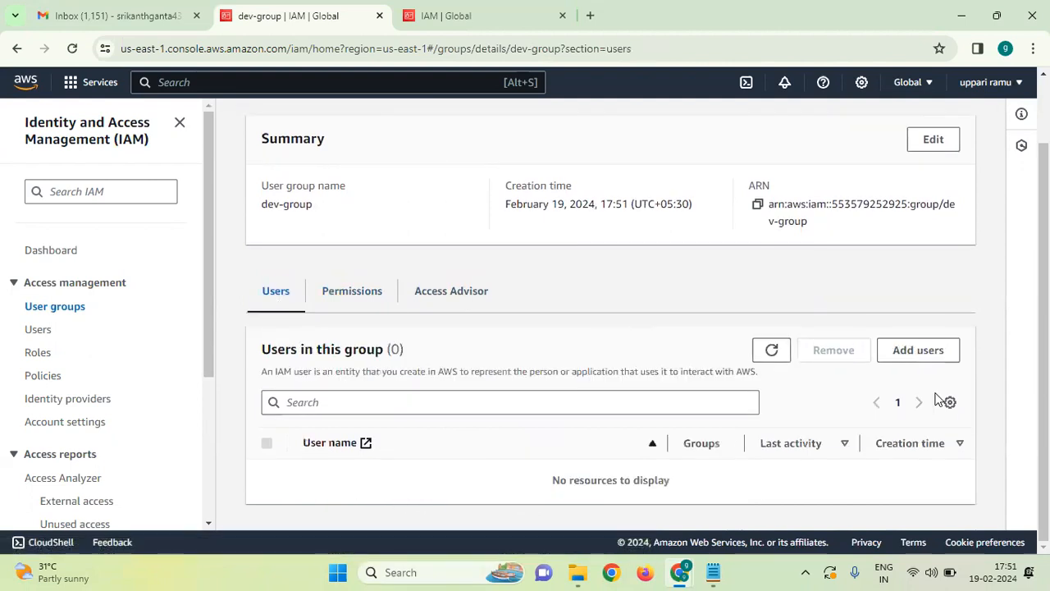
left_click(923, 351)
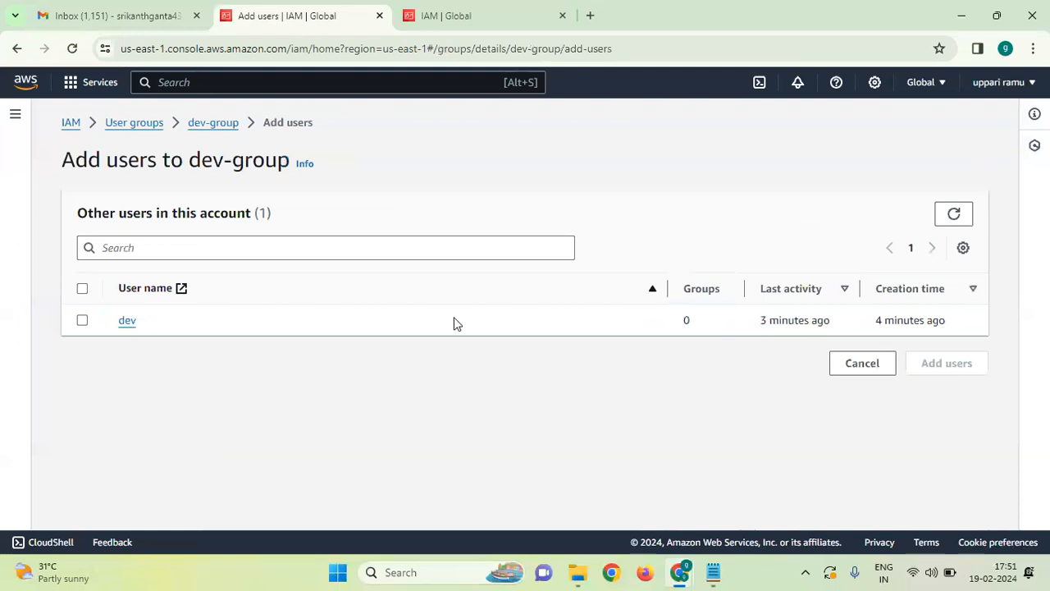
Add user dev to dev-group and open dev's user details.
left_click(82, 321)
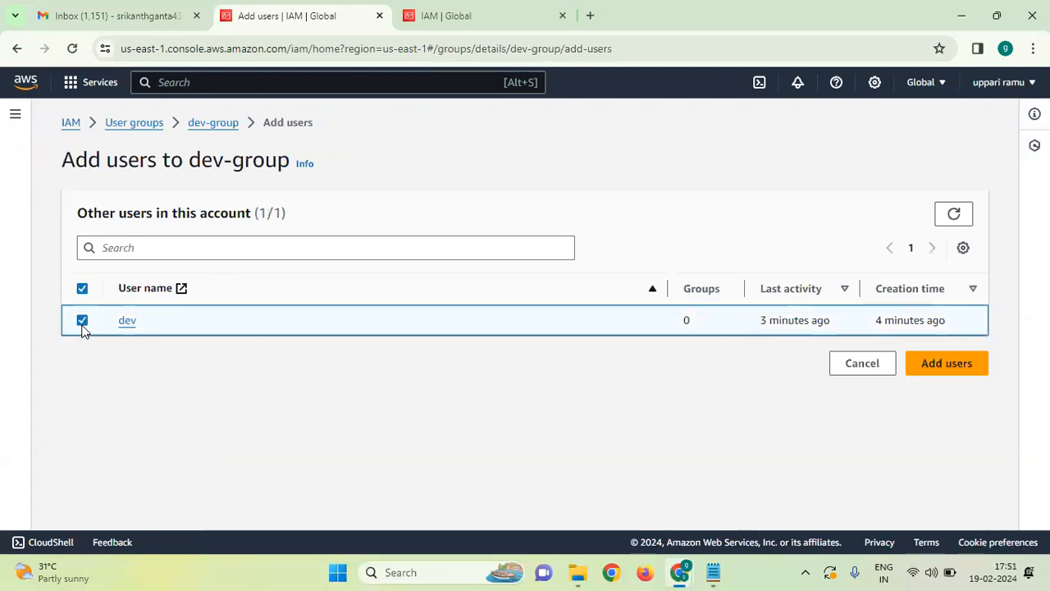
left_click(974, 364)
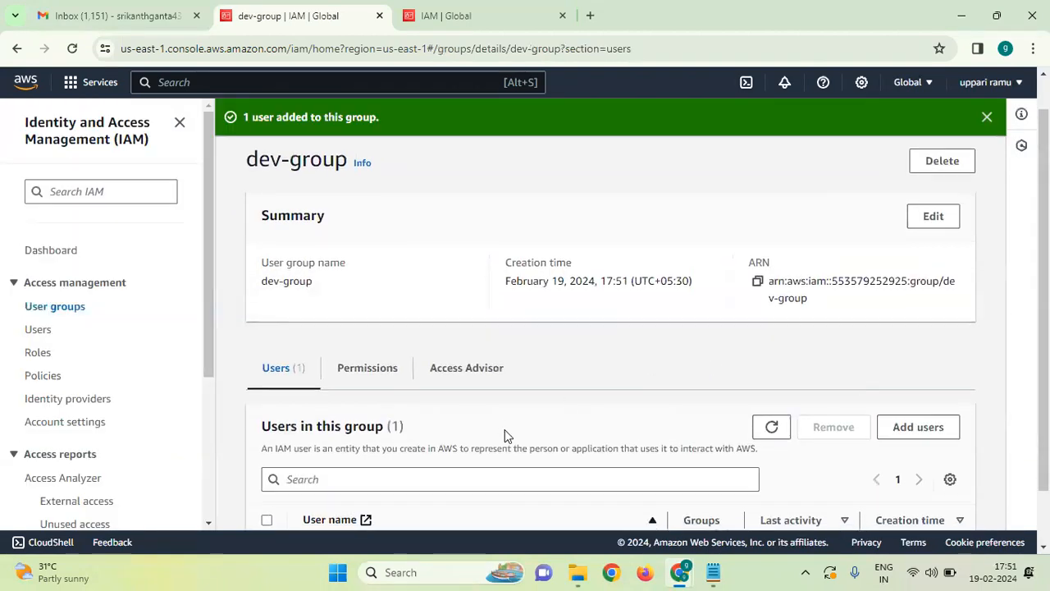
scroll(505, 430, "down", 2)
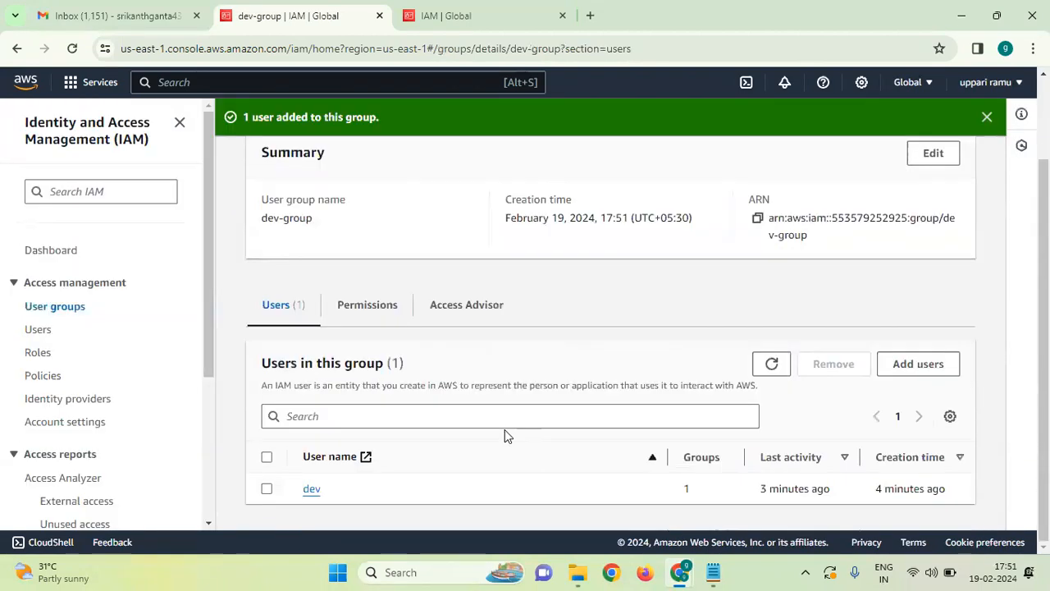
left_click(311, 490)
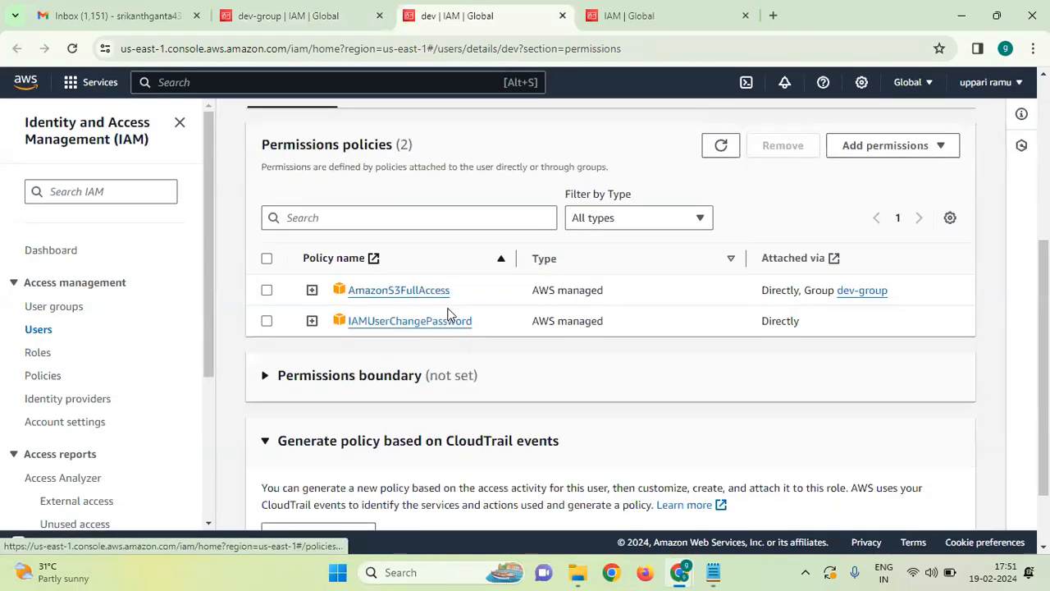
Remove dev from dev-group, dropping its group-granted AmazonS3FullAccess policy.
left_click(266, 290)
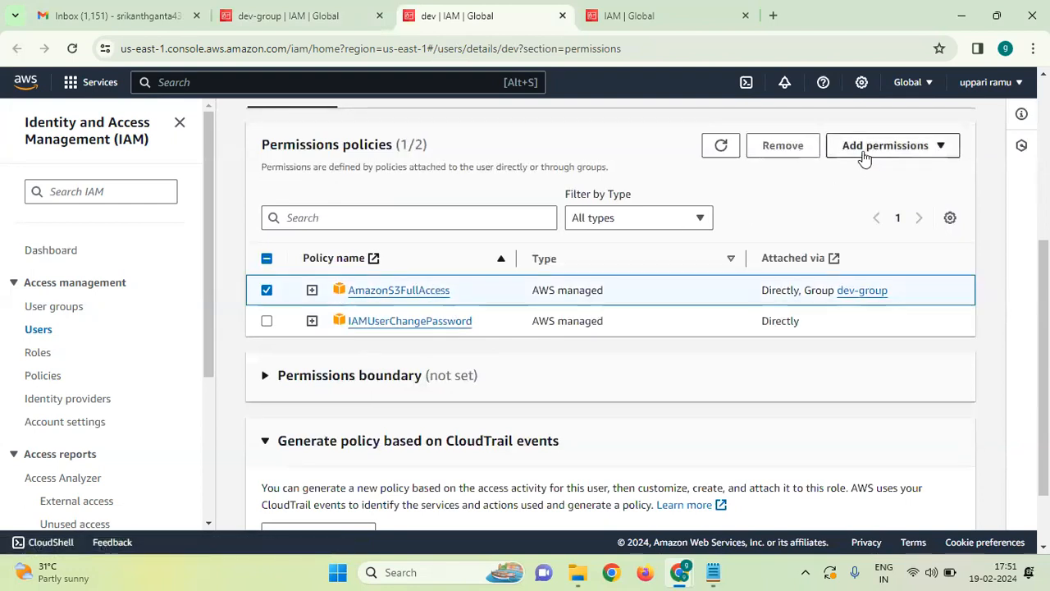
left_click(784, 147)
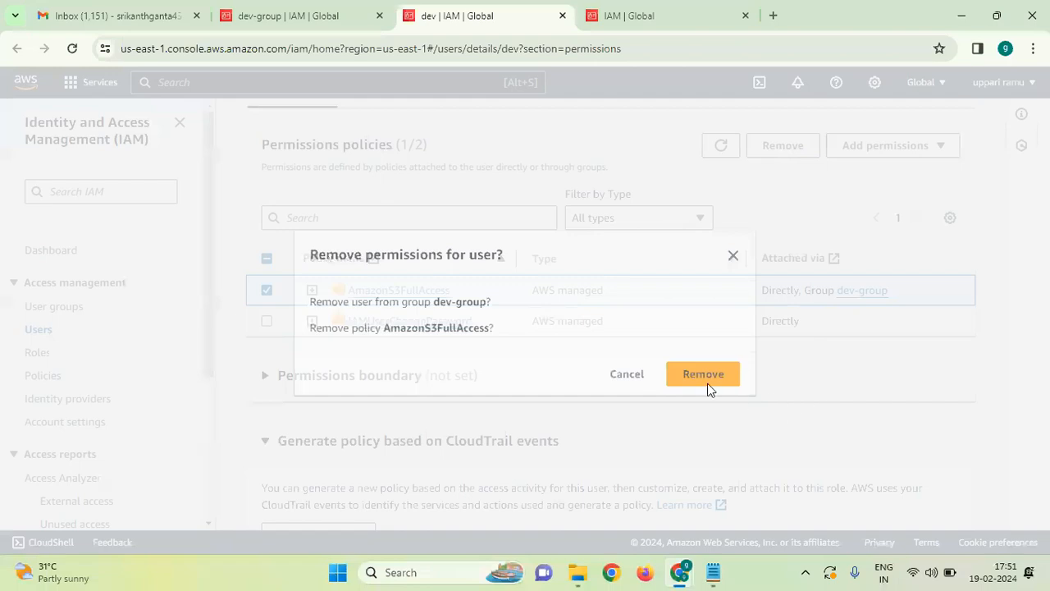
left_click(707, 379)
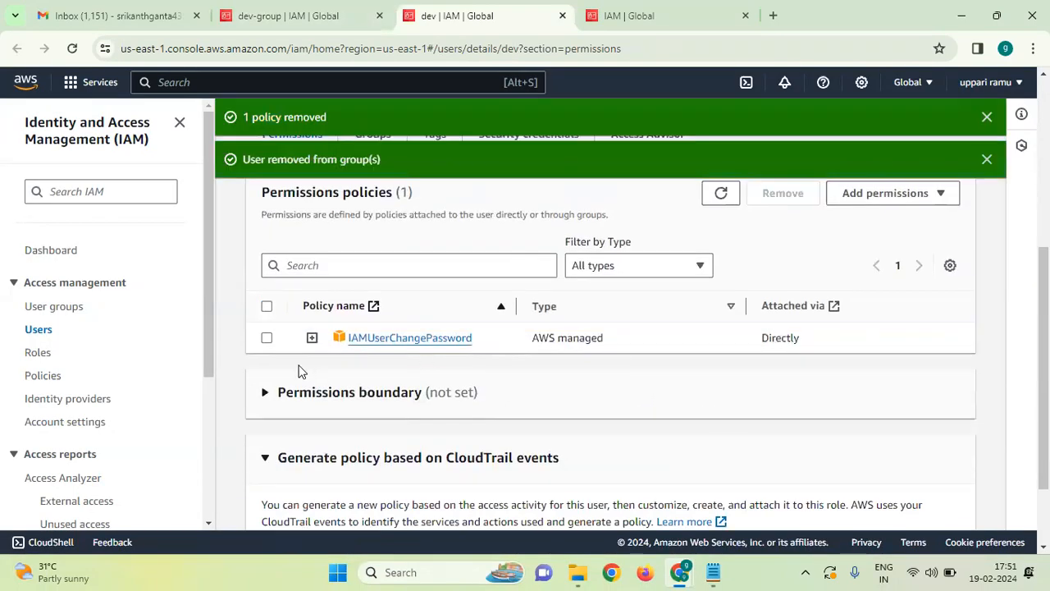
left_click(987, 117)
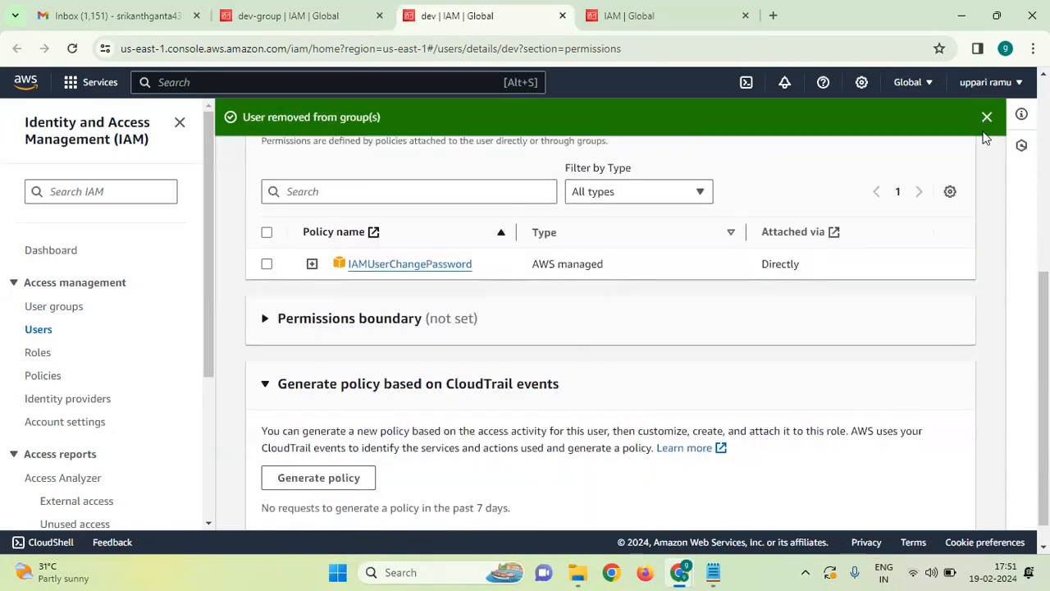
left_click(987, 119)
Scroll through dev's permissions to confirm only IAMUserChangePassword remains attached directly.
scroll(471, 274, "up", 5)
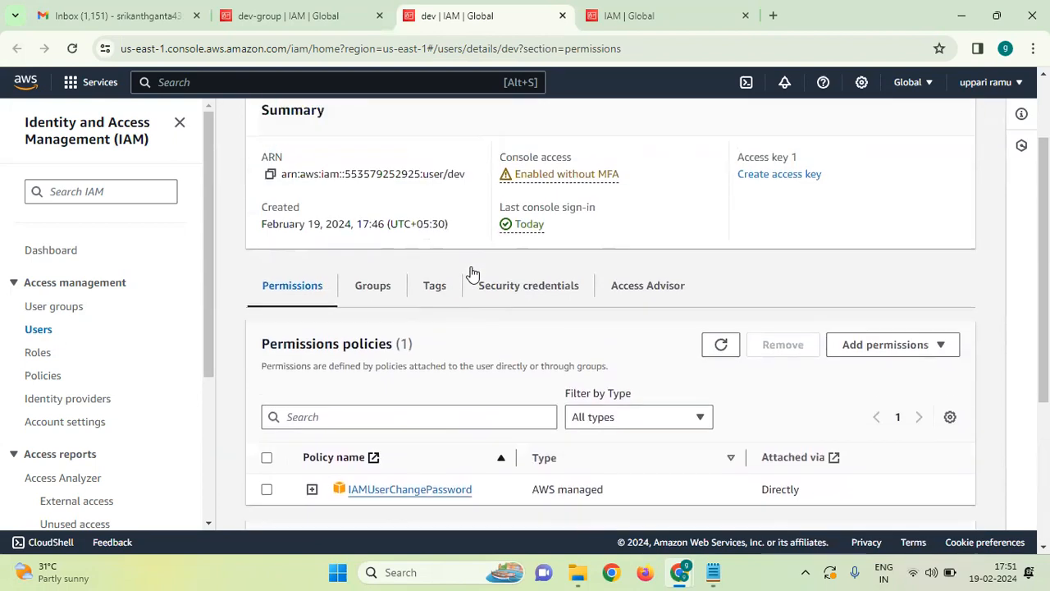
scroll(503, 380, "down", 2)
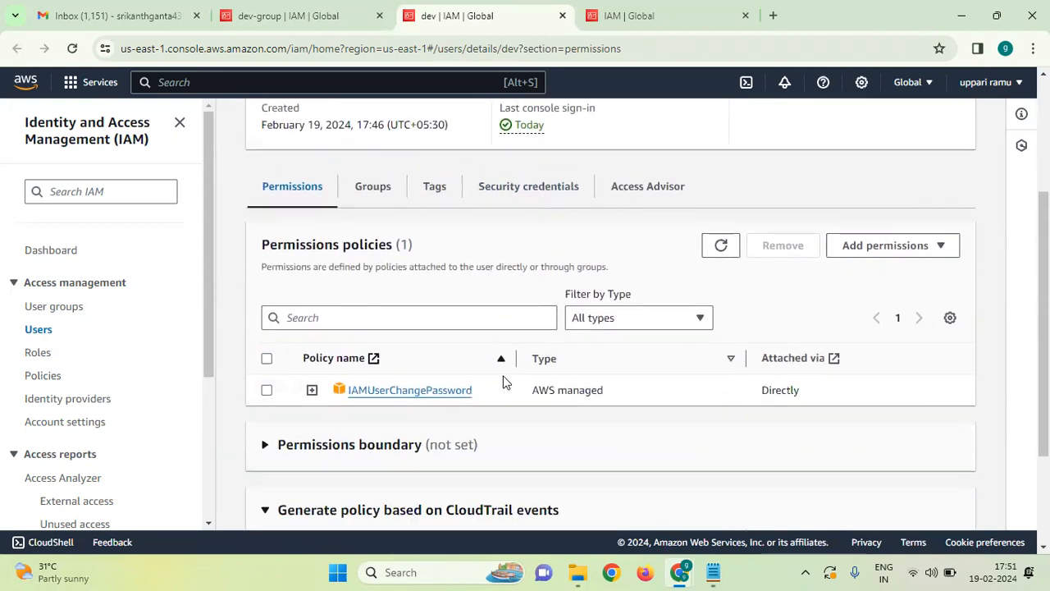
scroll(393, 384, "down", 2)
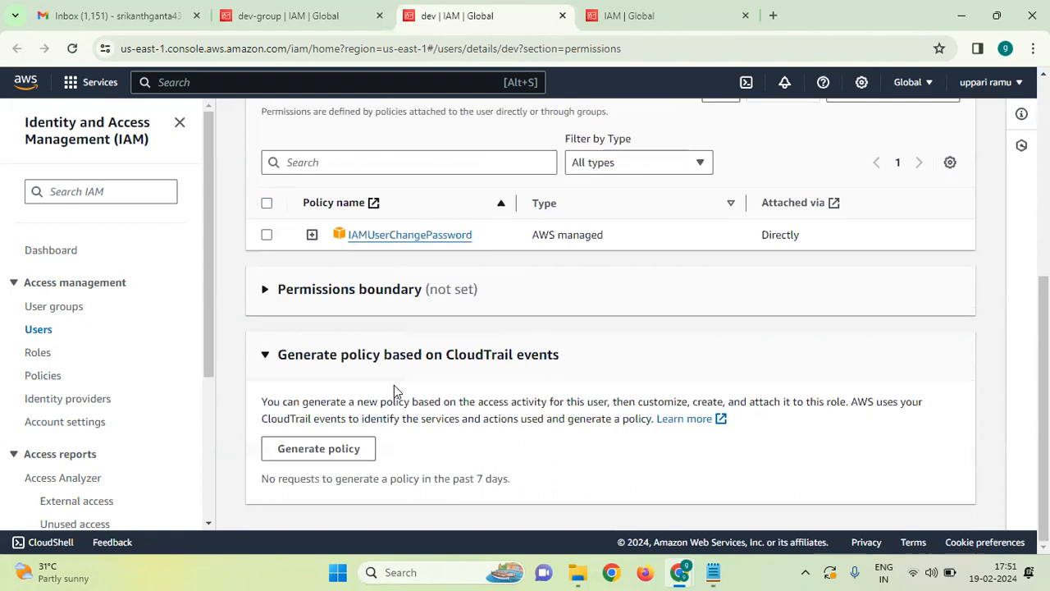
scroll(395, 392, "up", 2)
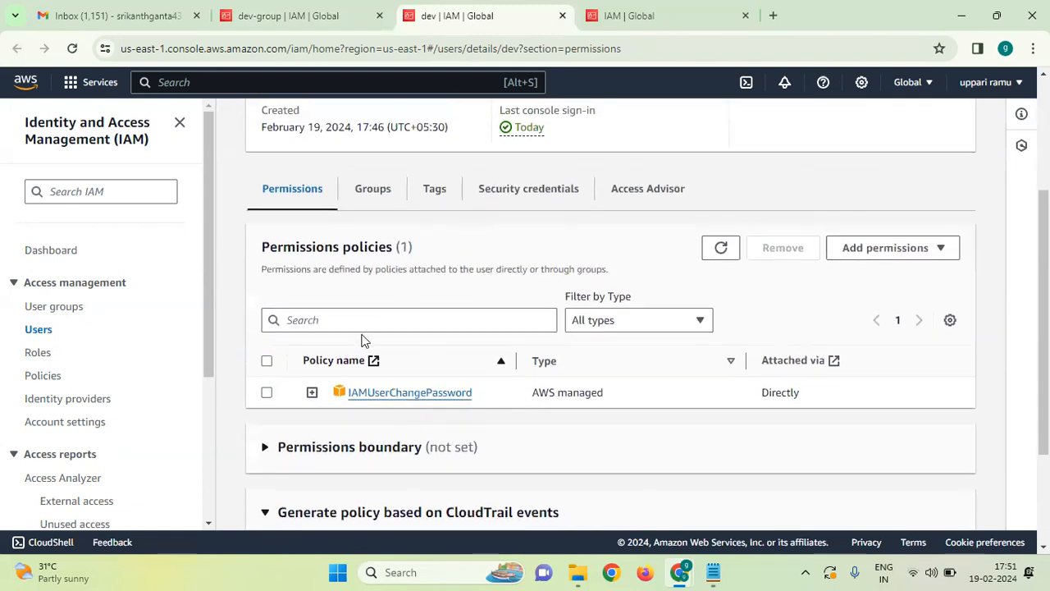
scroll(424, 340, "up", 3)
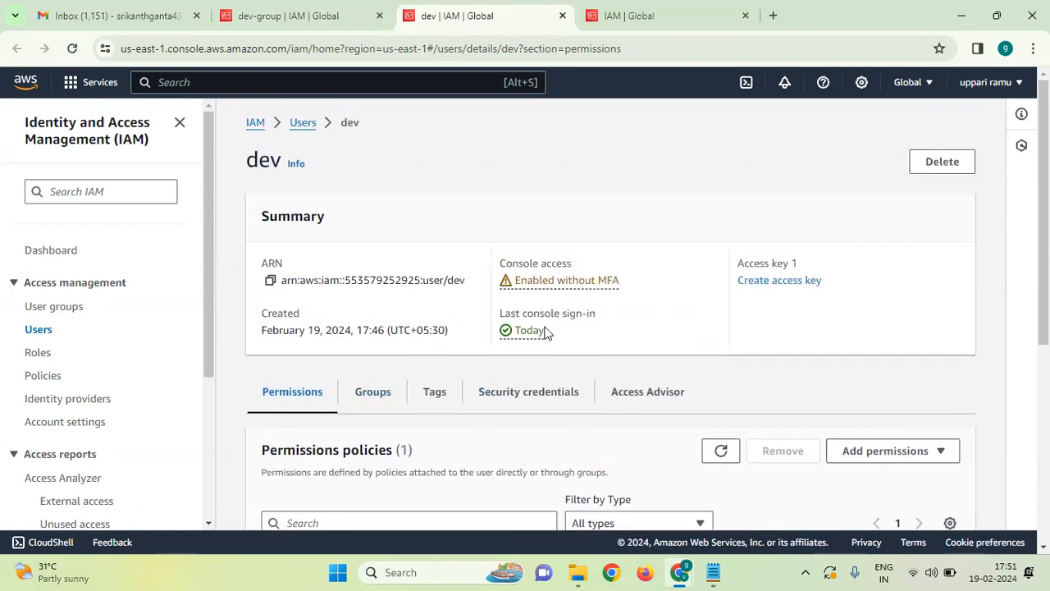
scroll(545, 330, "down", 3)
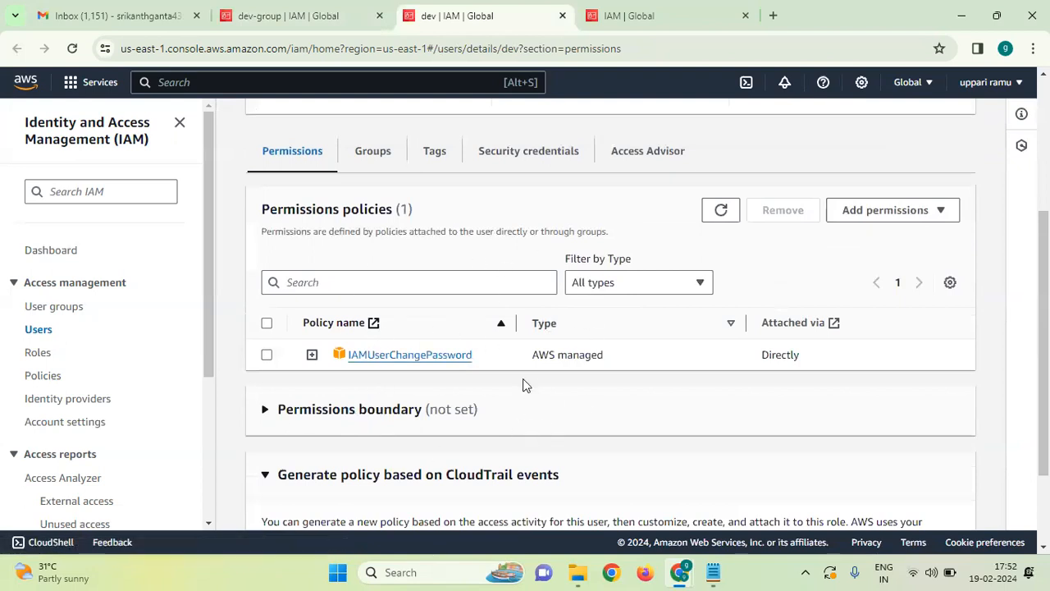
scroll(432, 366, "down", 2)
scroll(432, 366, "up", 3)
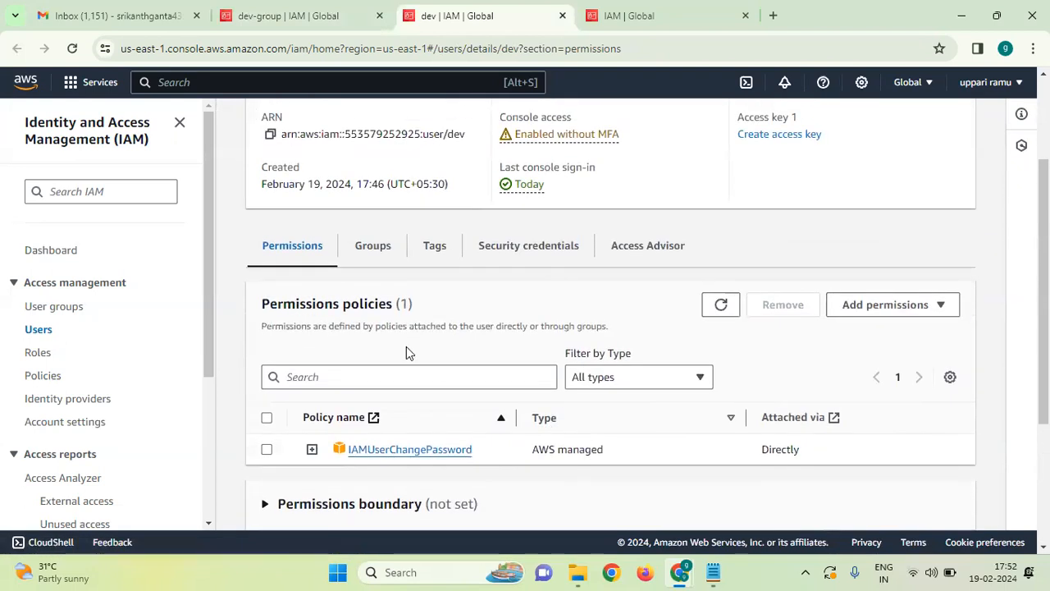
scroll(406, 352, "up", 2)
Review dev-group's AmazonS3FullAccess policy and Access Advisor, then go to the IAM Users list.
left_click(66, 307)
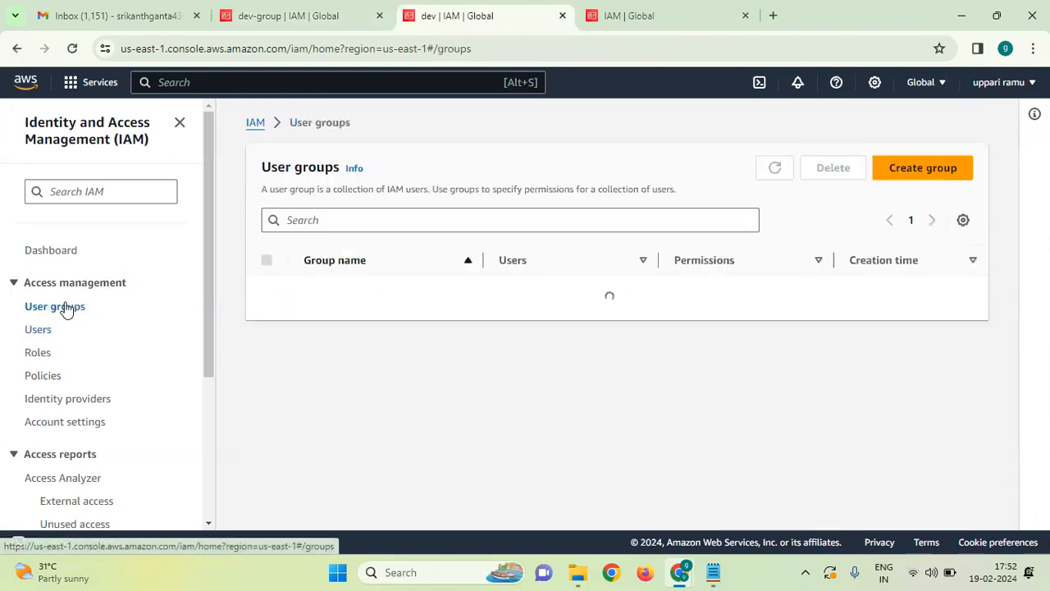
left_click(325, 297)
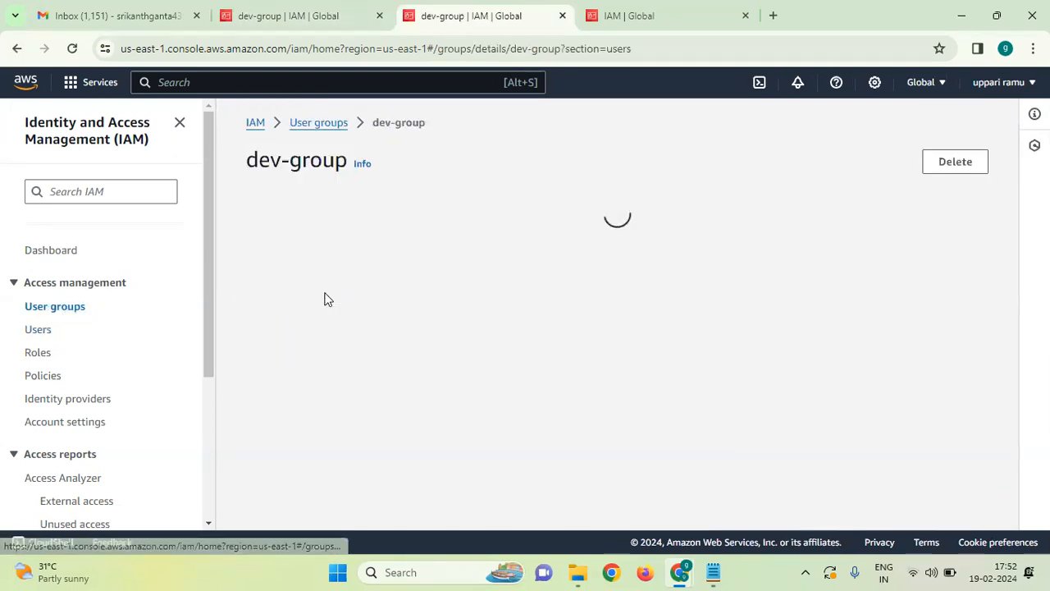
scroll(424, 375, "down", 1)
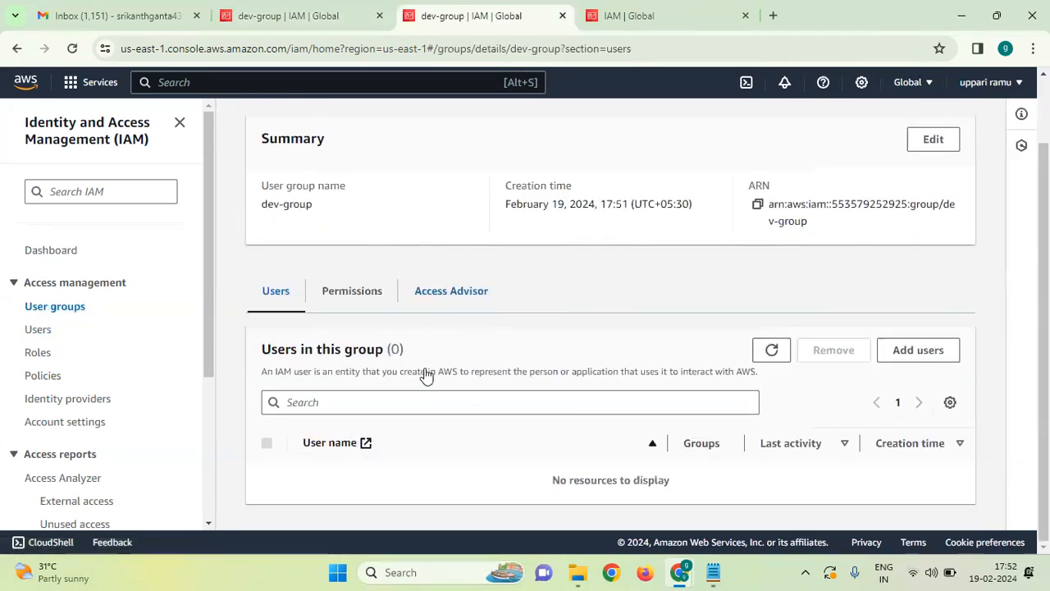
left_click(348, 308)
scroll(415, 484, "down", 1)
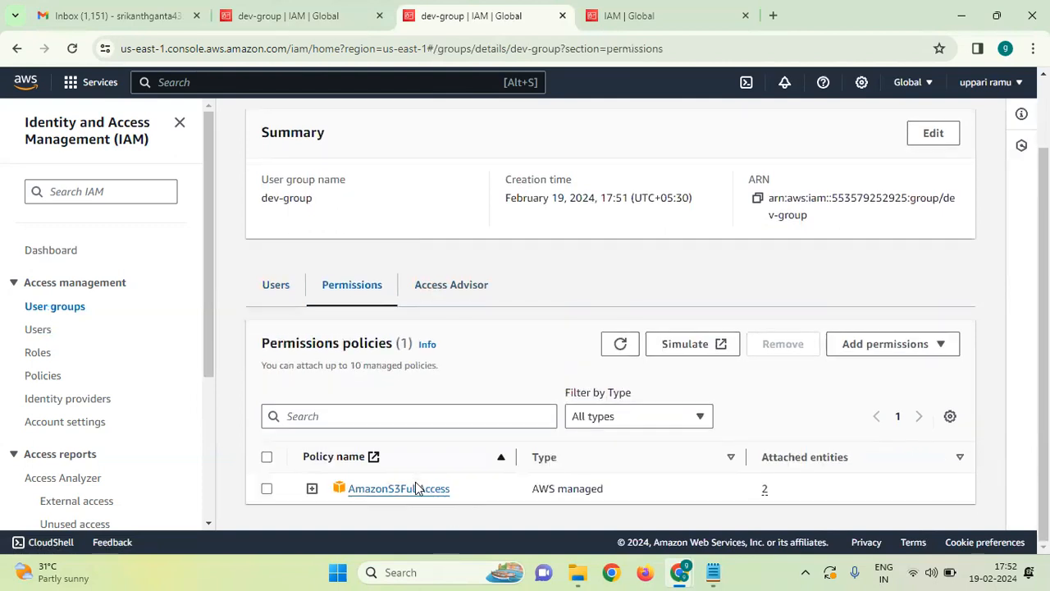
left_click(456, 297)
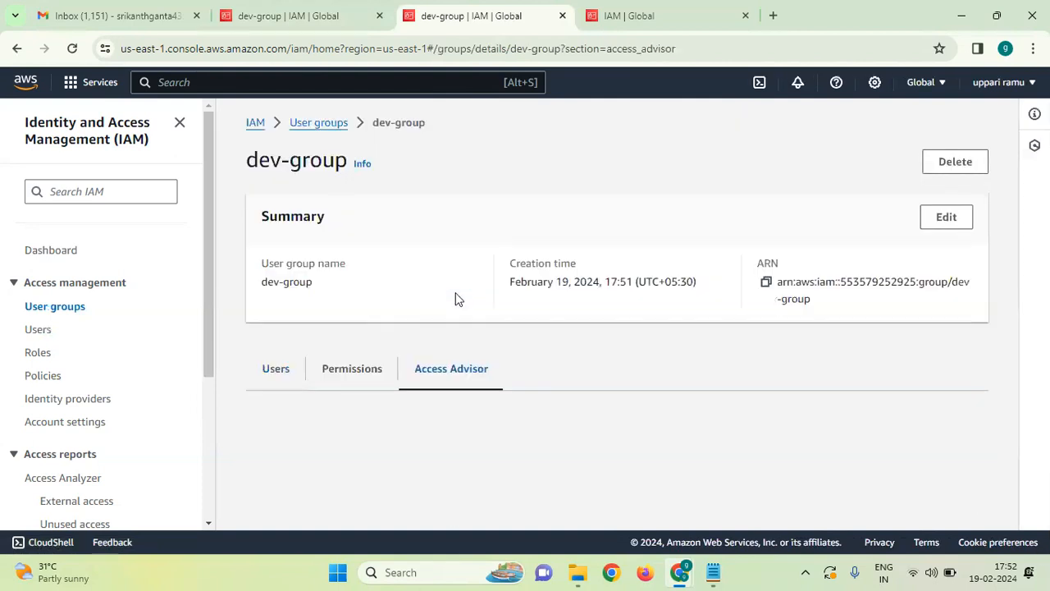
left_click(53, 308)
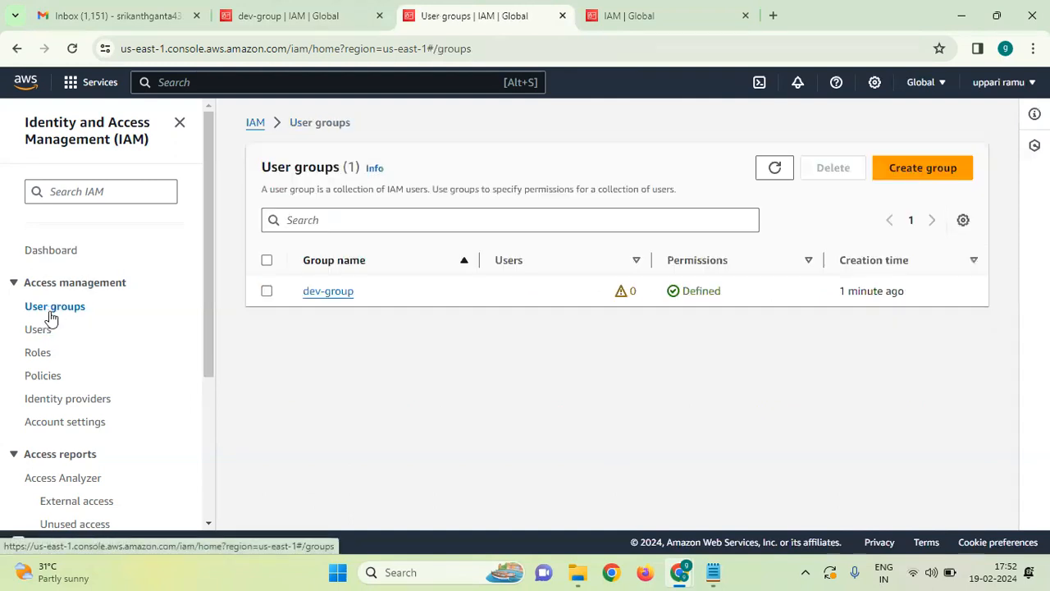
left_click(38, 329)
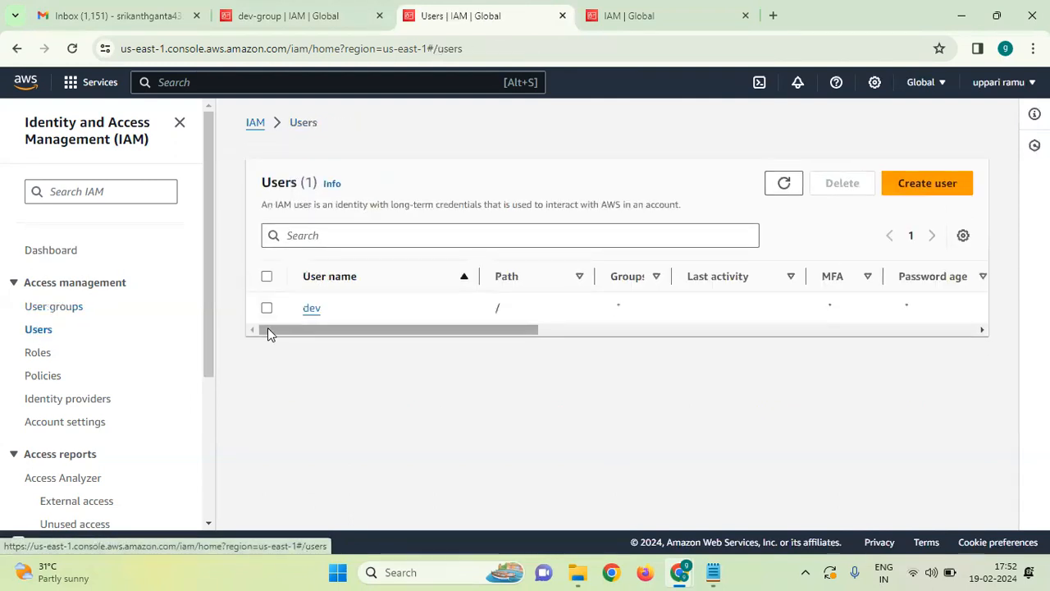
Delete IAM user dev, confirming with 'dev', and dismiss the deletion notice.
left_click(267, 310)
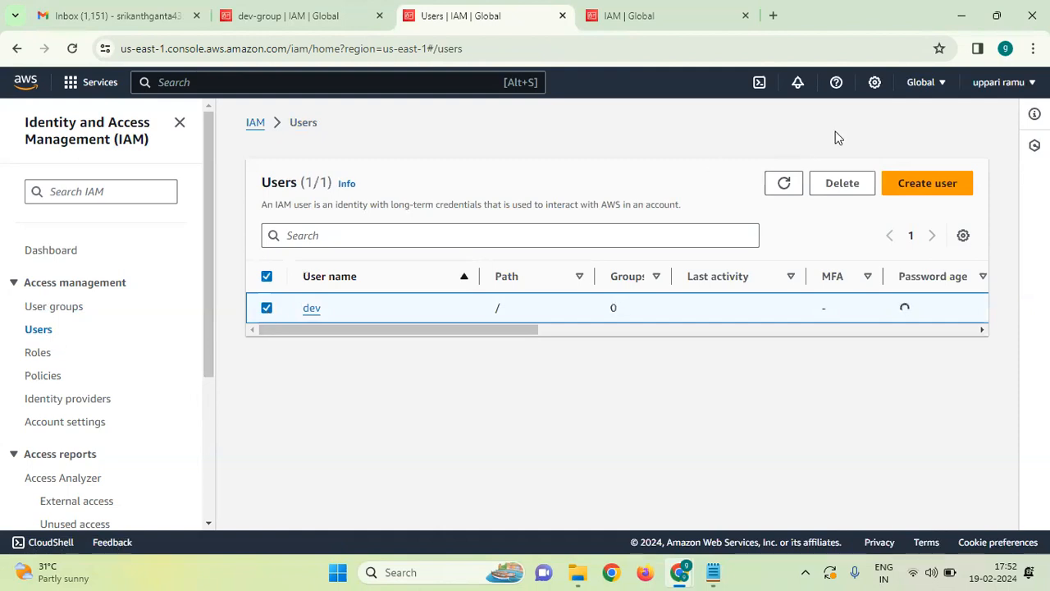
left_click(815, 183)
left_click(442, 418)
type("dev")
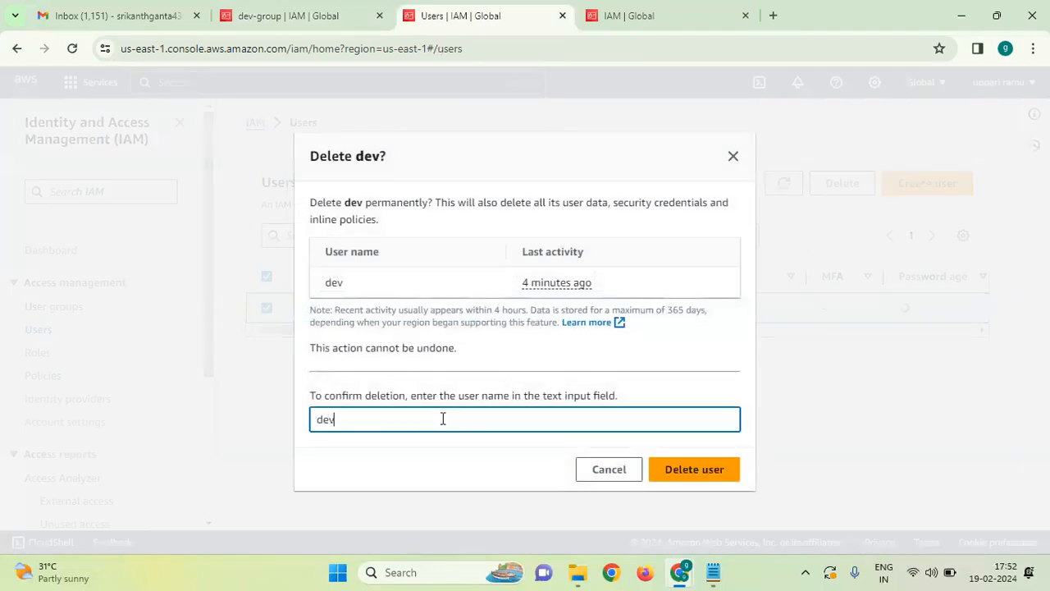
left_click(699, 470)
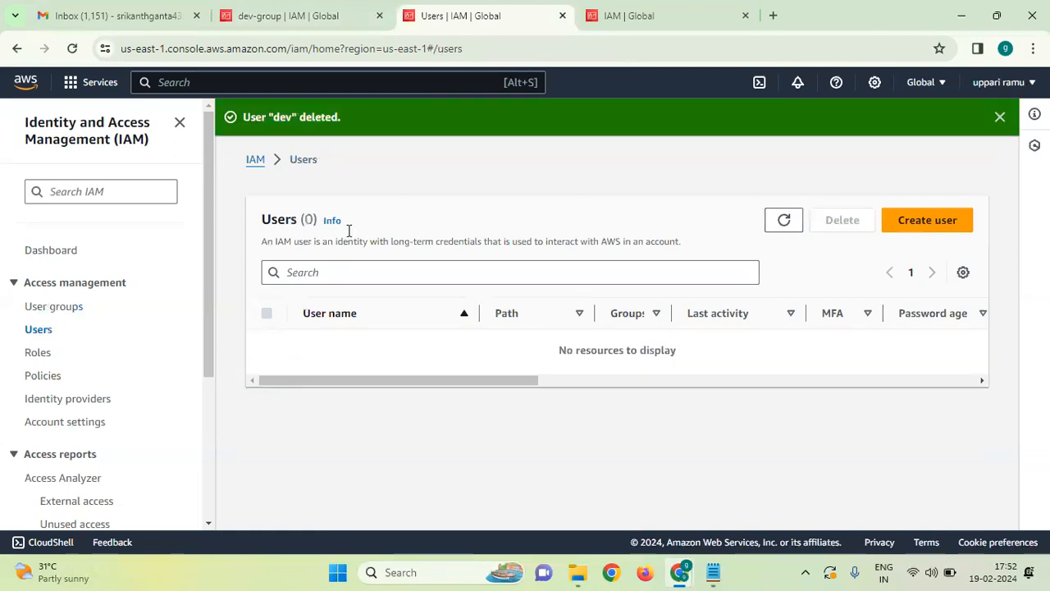
left_click(1000, 117)
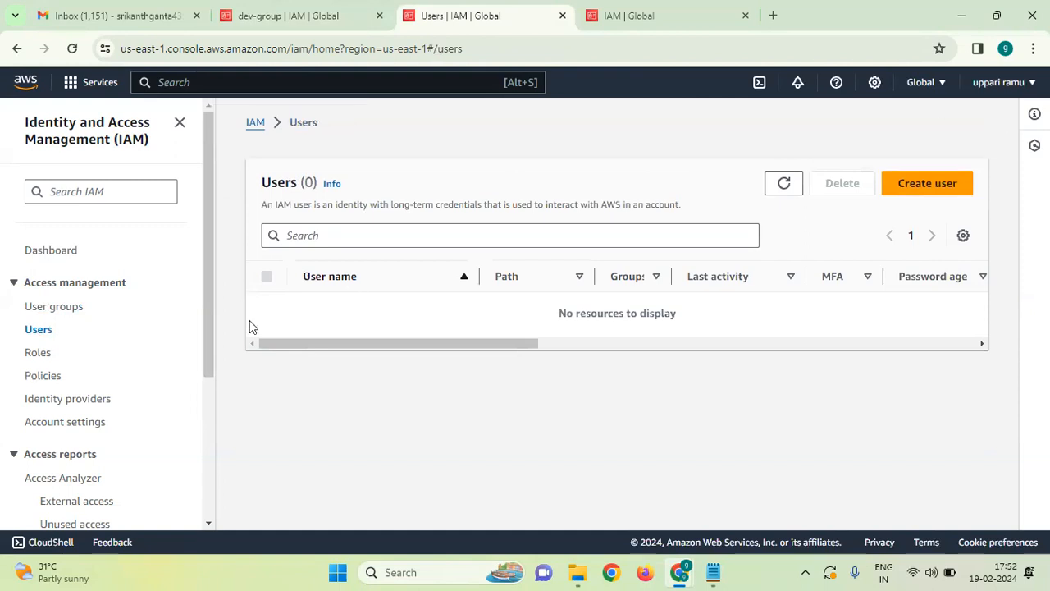
Confirm dev-group has 0 members and no users to add, then select it in User groups.
left_click(79, 309)
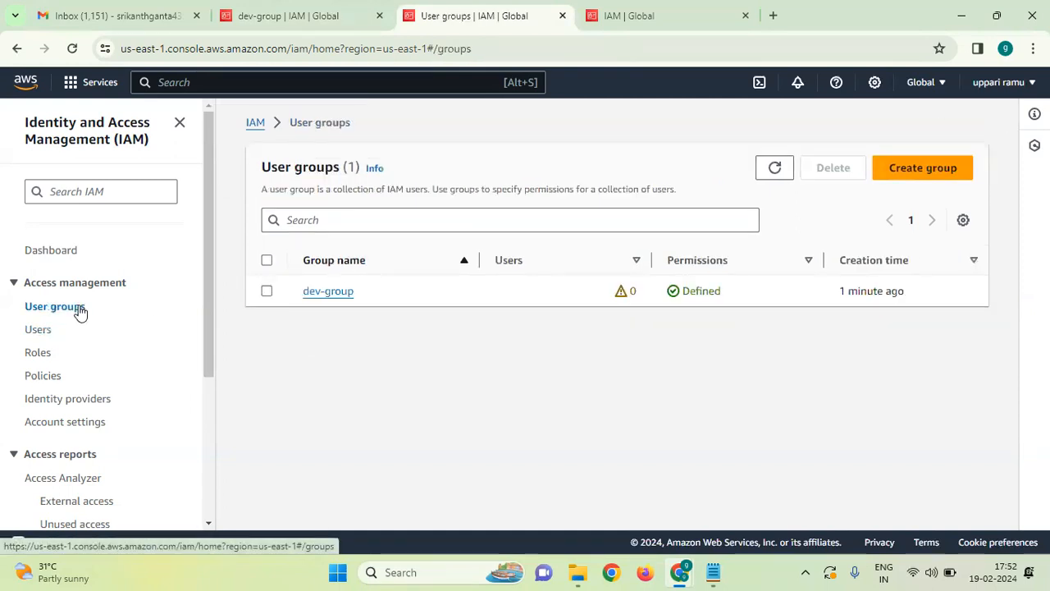
left_click(341, 302)
scroll(381, 394, "down", 1)
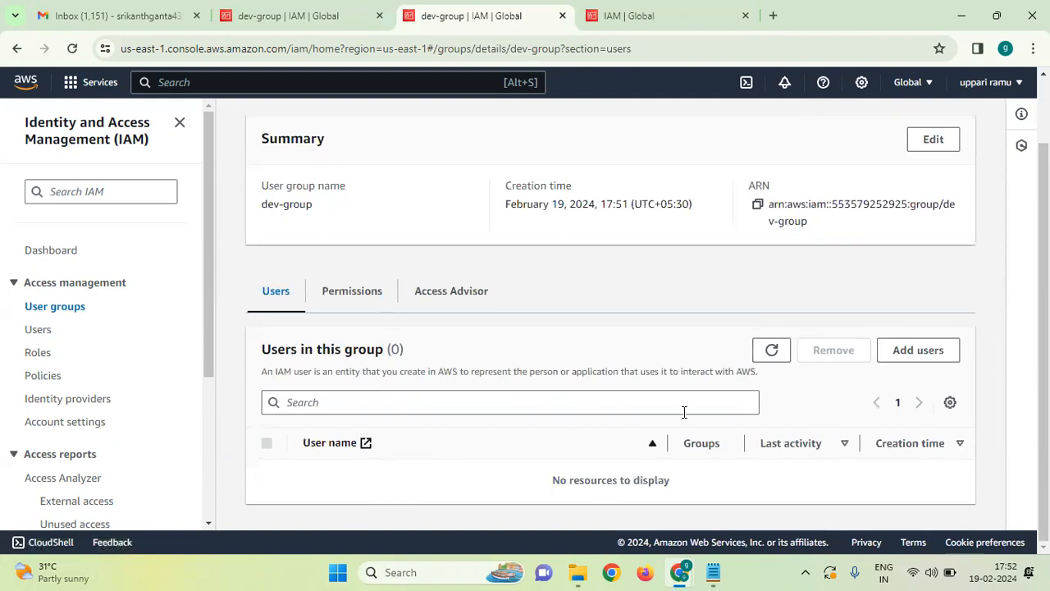
left_click(950, 352)
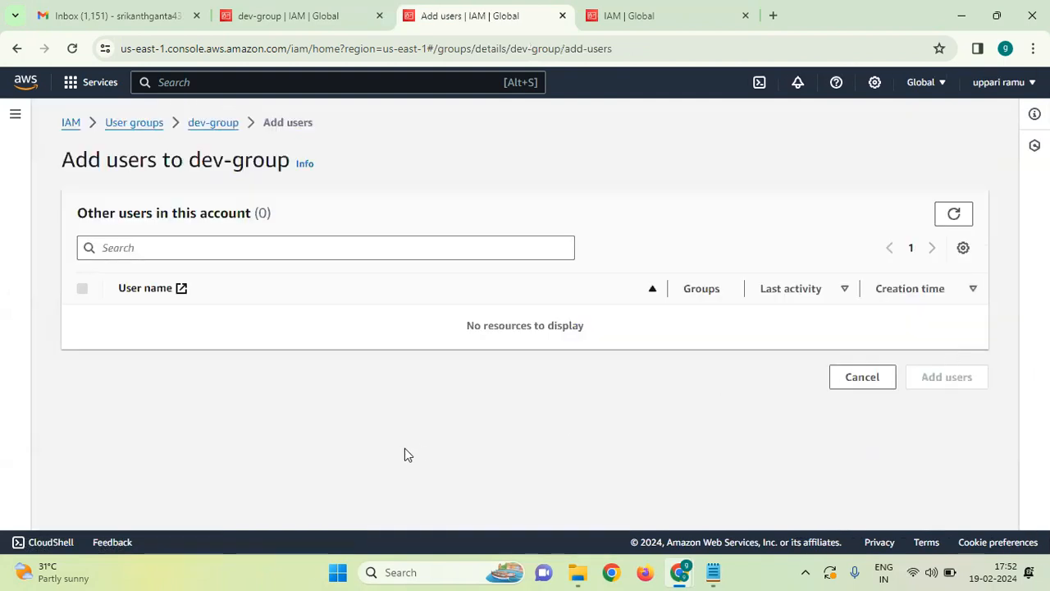
left_click(15, 50)
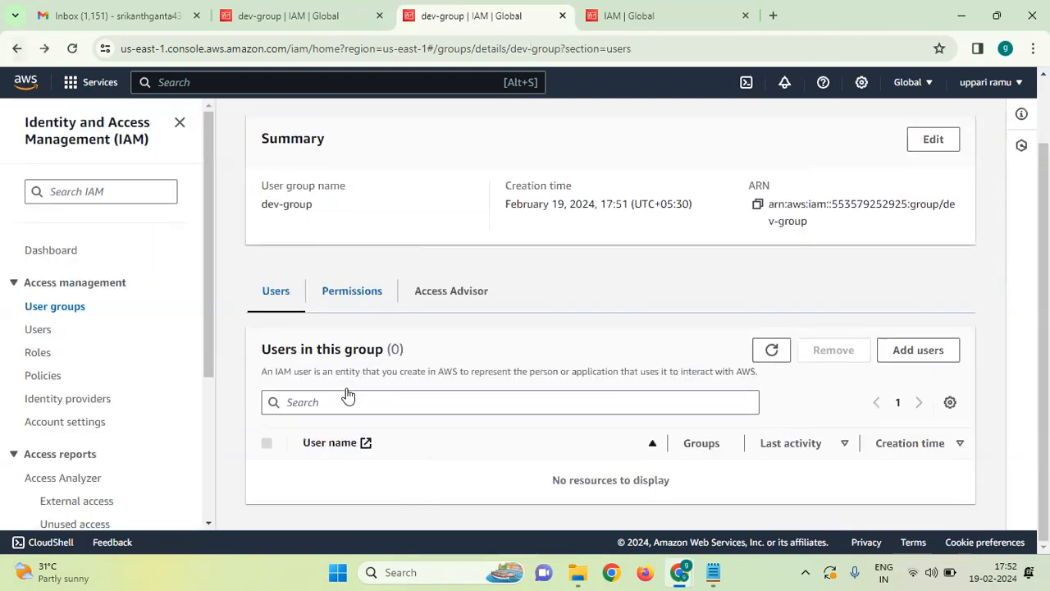
scroll(349, 396, "up", 1)
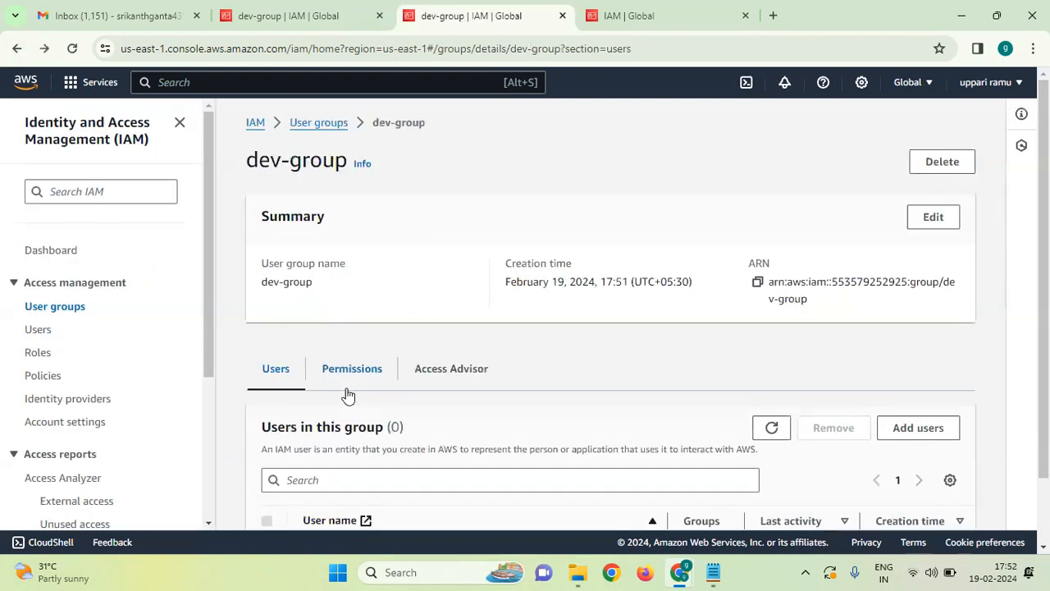
left_click(39, 312)
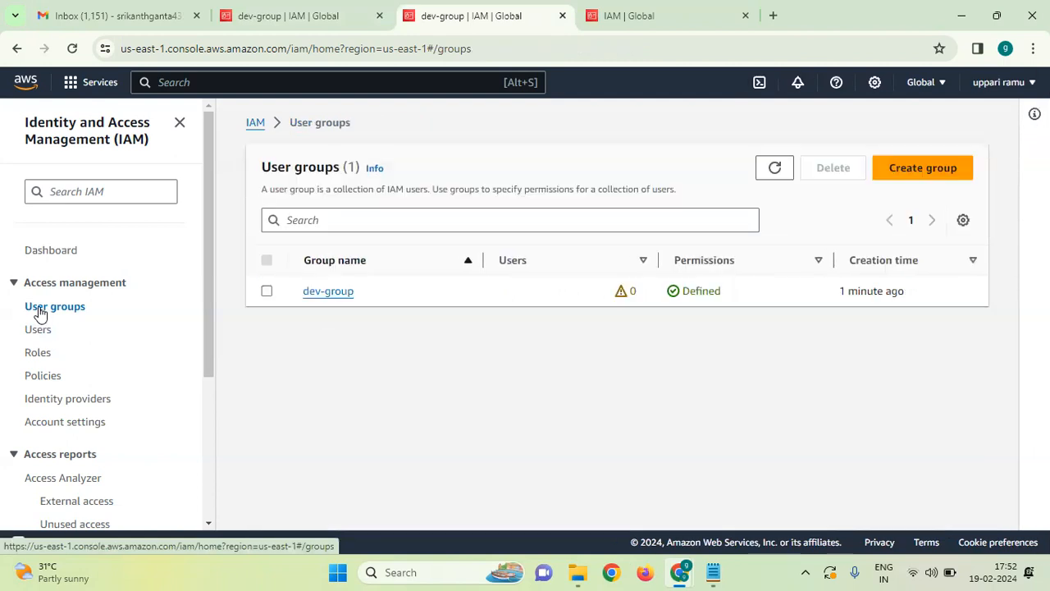
left_click(267, 292)
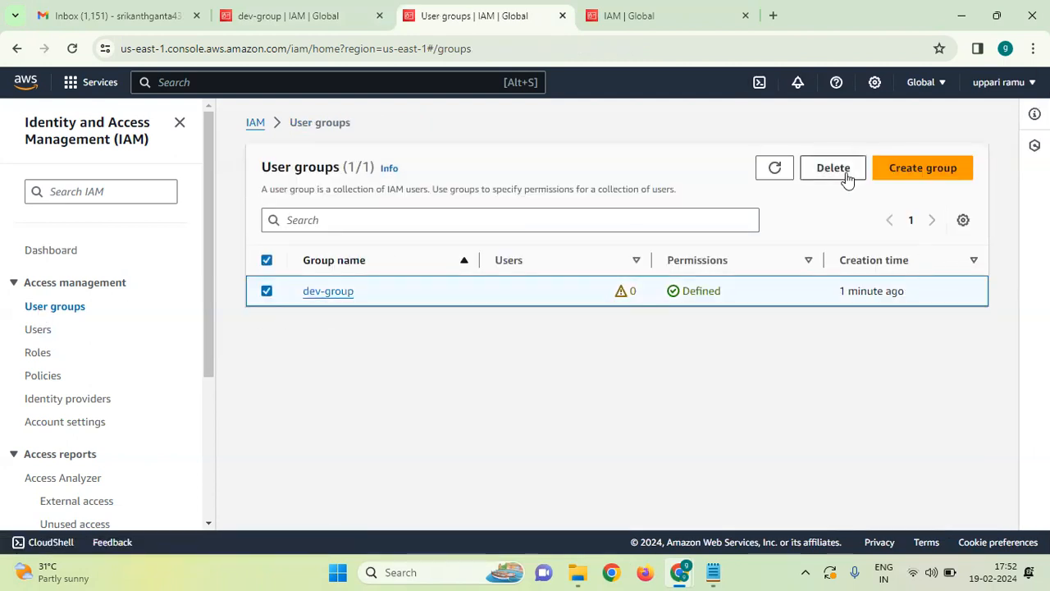
Delete dev-group, confirming by entering 'dev-group'.
left_click(846, 175)
left_click(600, 368)
type("dev")
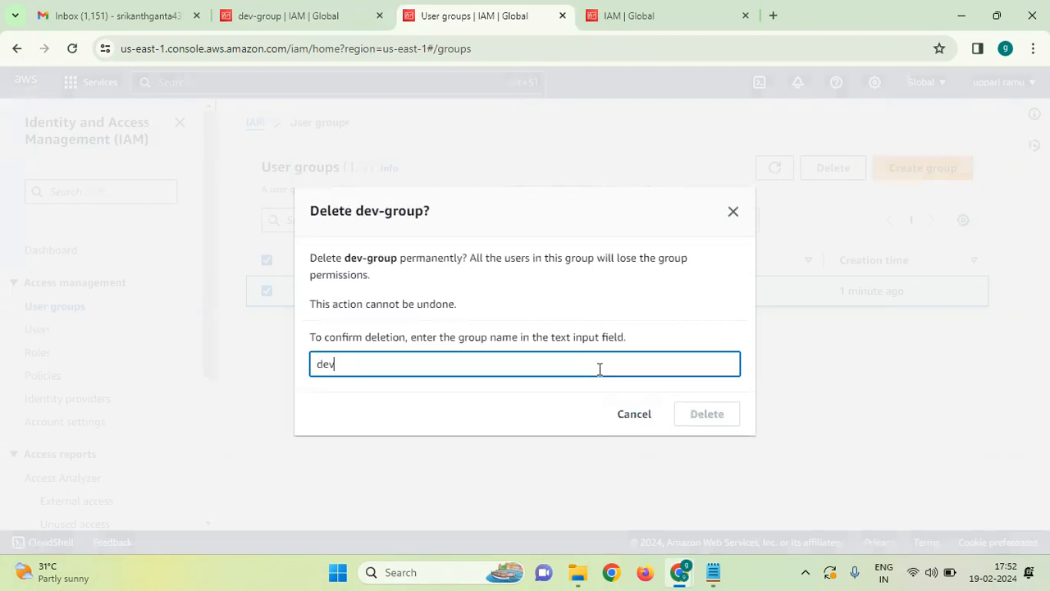
type("-group")
left_click(717, 419)
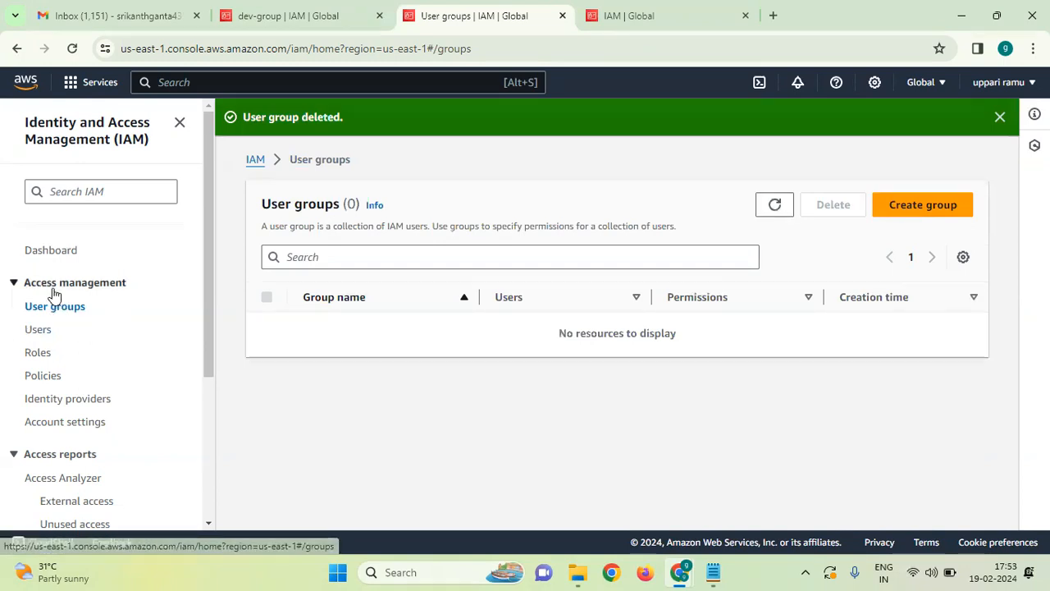
Show the IAM Users page listing Users (0).
left_click(38, 329)
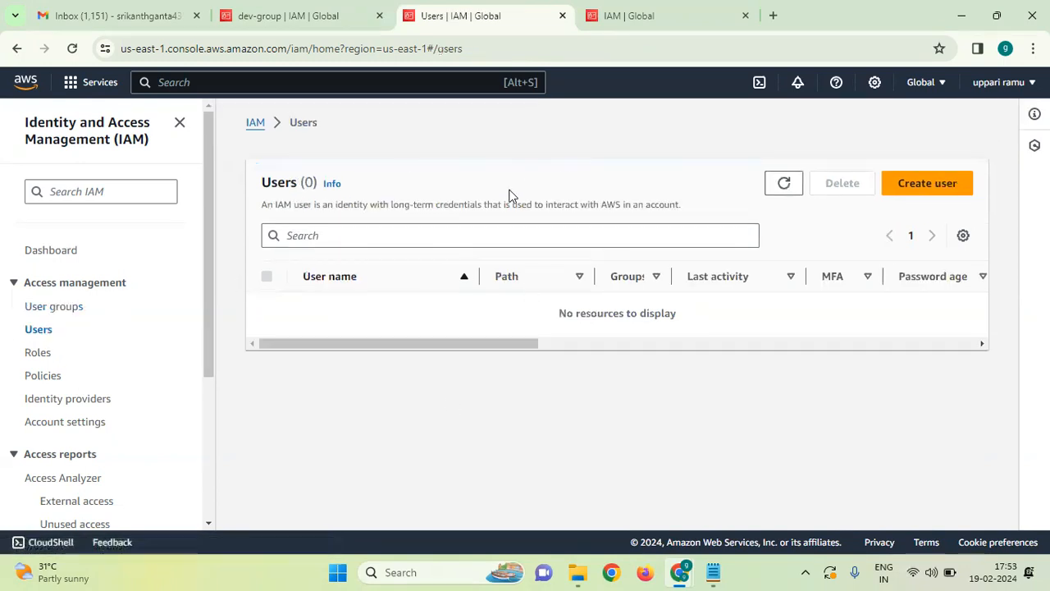